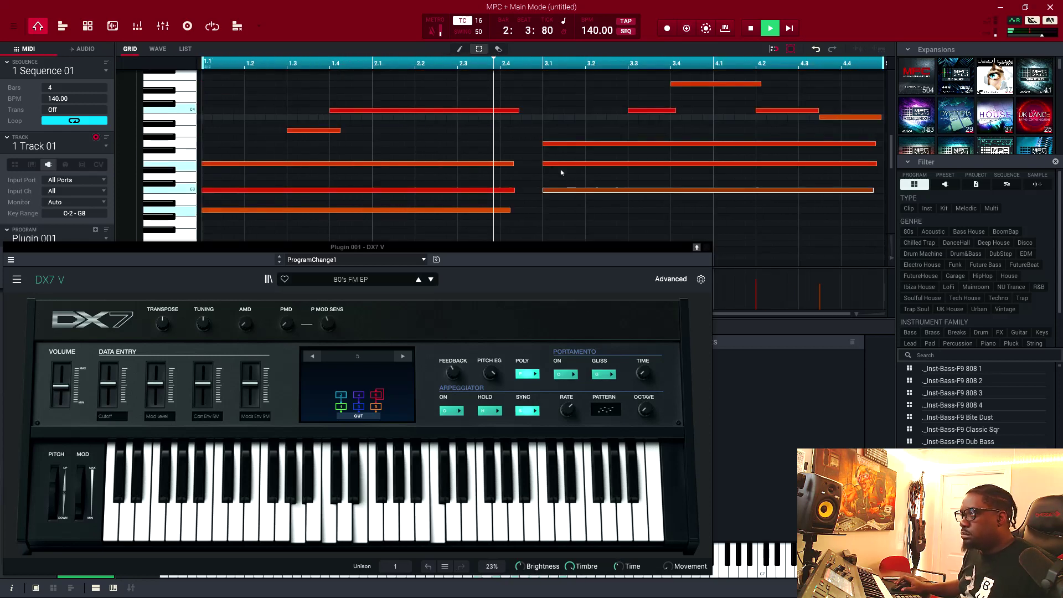
# Step: Shorten the first chord on Track 01 to end at 2.2, duplicate it right after, and trim the copy to end before 3.1
pyautogui.moveTo(498, 148); pyautogui.dragTo(411, 219)
pyautogui.moveTo(421, 148); pyautogui.dragTo(363, 222)
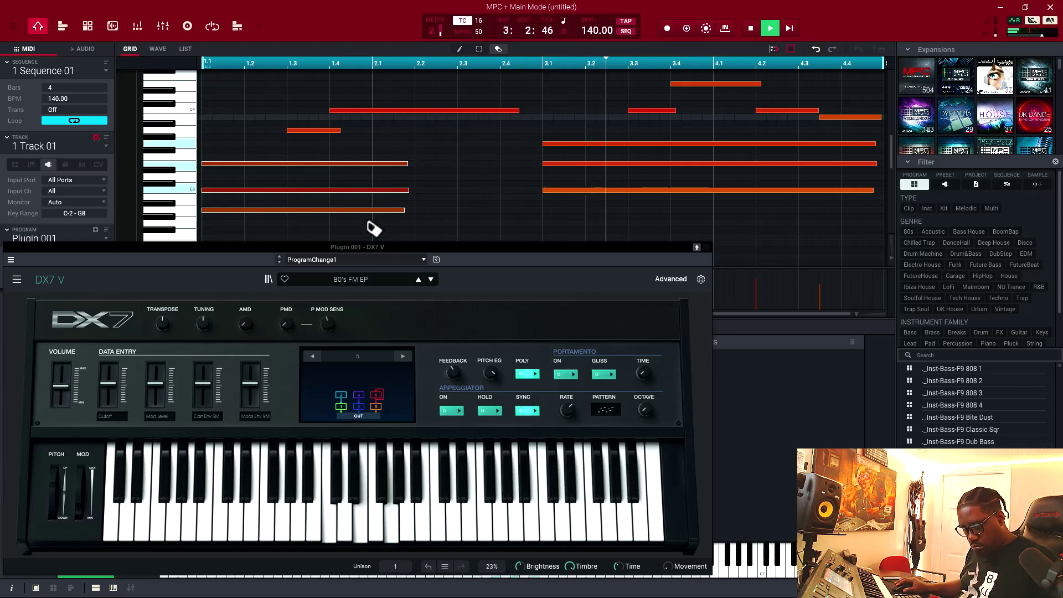
pyautogui.hotkey('ctrl', 'd')
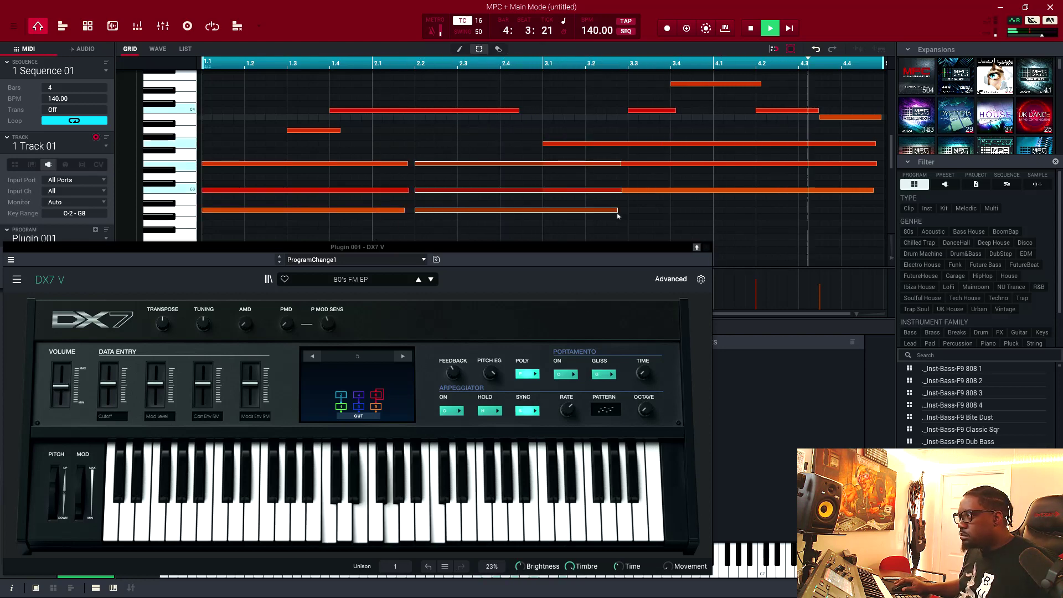
pyautogui.moveTo(618, 216); pyautogui.dragTo(531, 223)
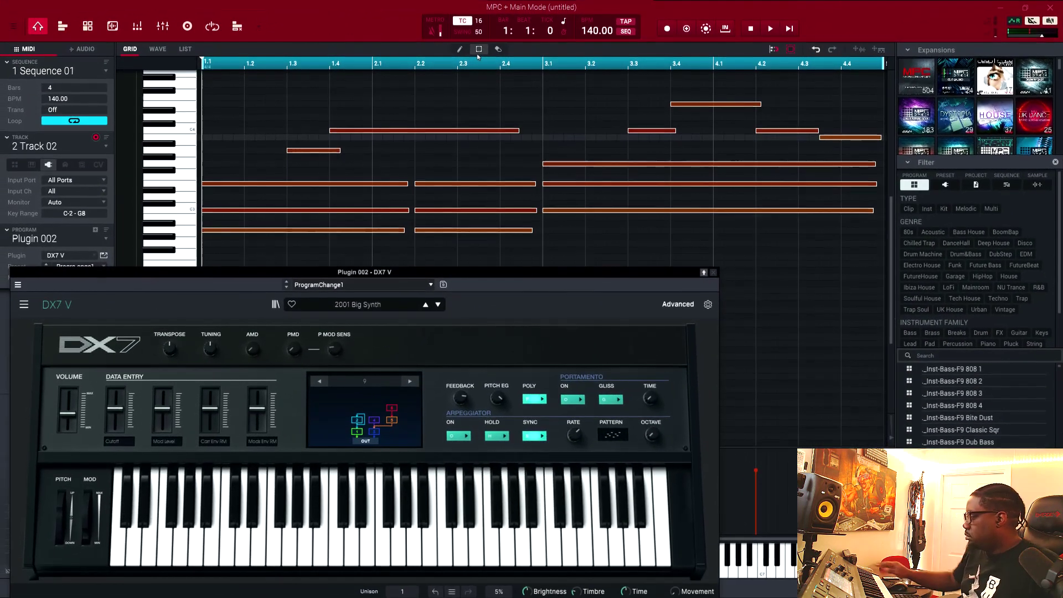
# Step: Audition the DX7 V presets for Track 02 during playback and settle on A09 Hymn
pyautogui.press('space')
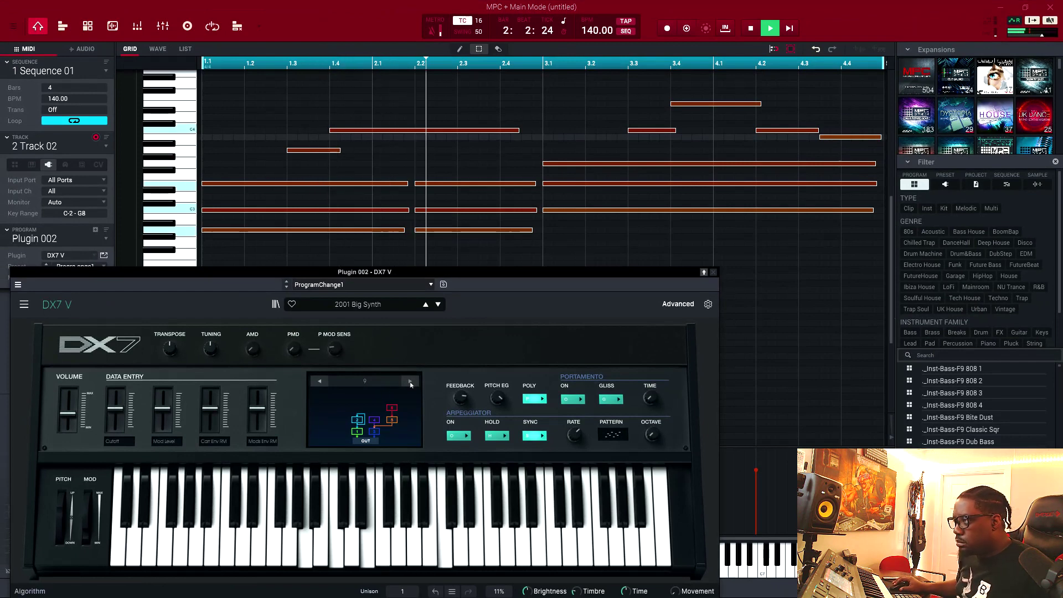
pyautogui.click(438, 305)
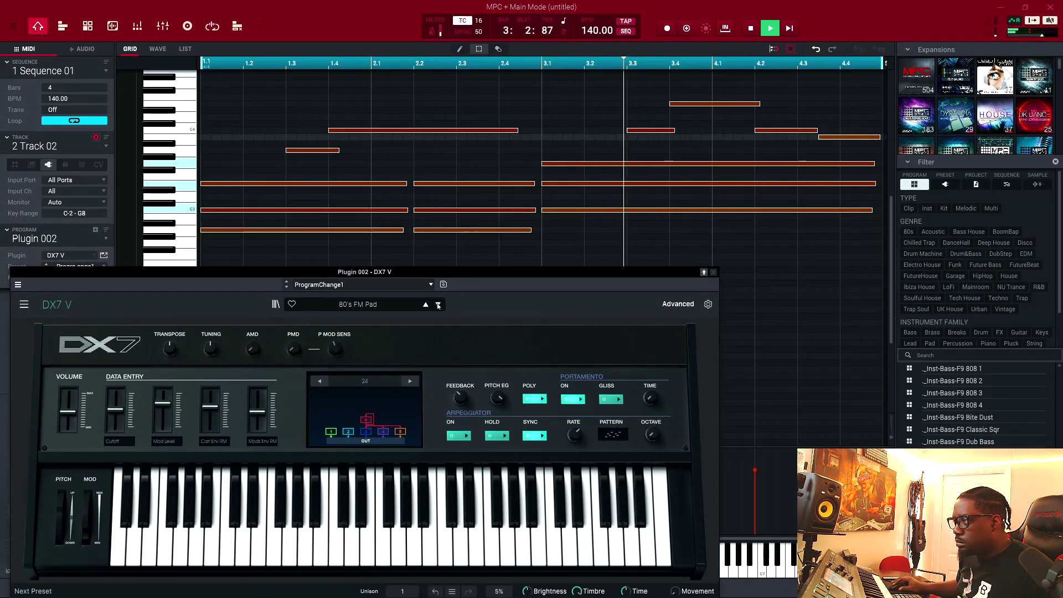
pyautogui.click(438, 304)
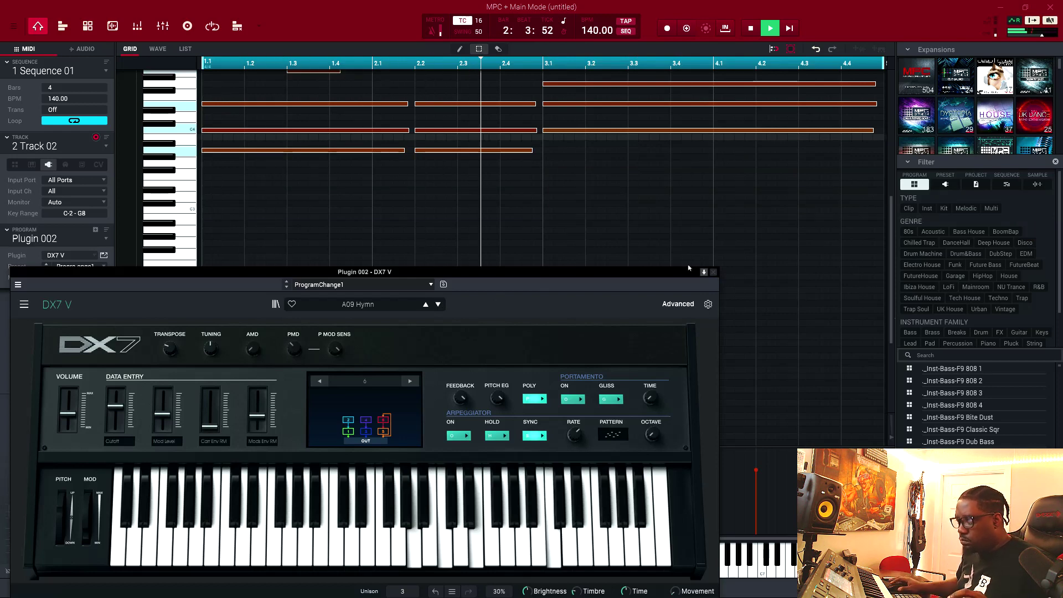
pyautogui.click(713, 272)
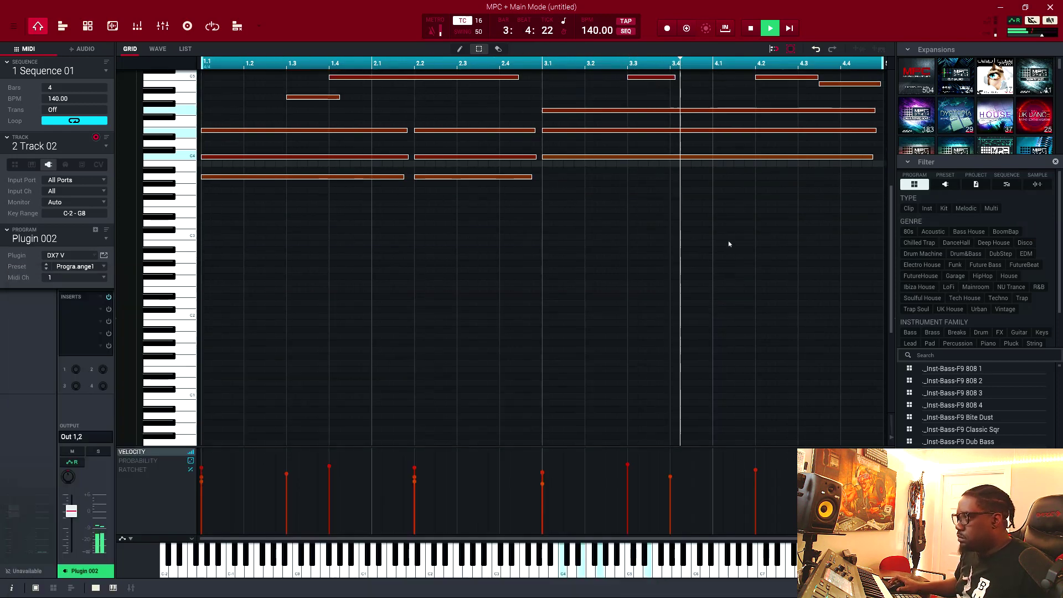
# Step: Lower the velocities of all Track 02 notes together, with the first note at 91, and slightly reduce the Plugin 002 level
pyautogui.scroll(1, 726, 261)
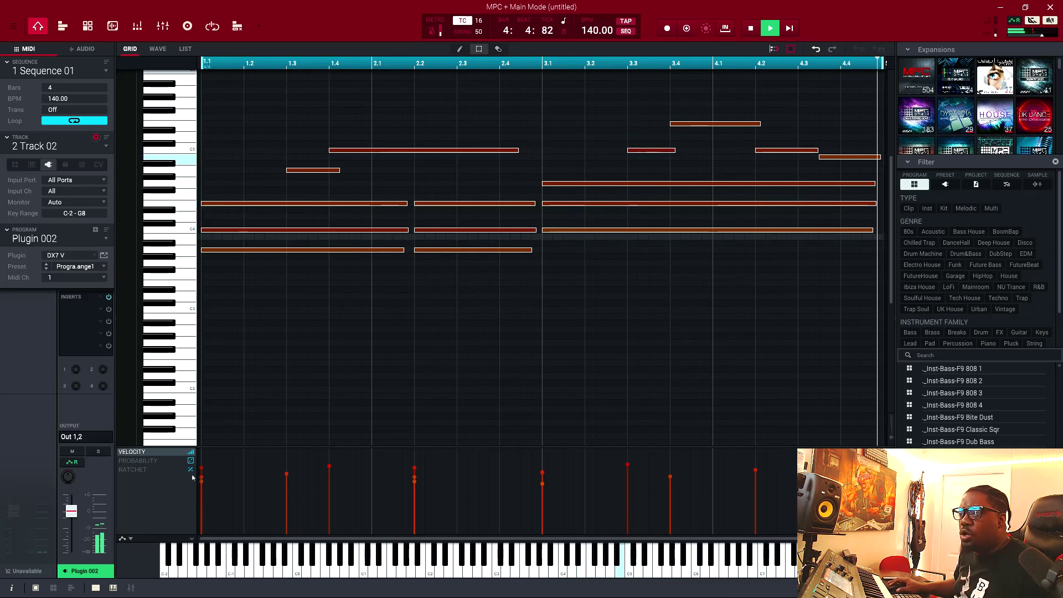
pyautogui.moveTo(201, 474); pyautogui.dragTo(202, 485)
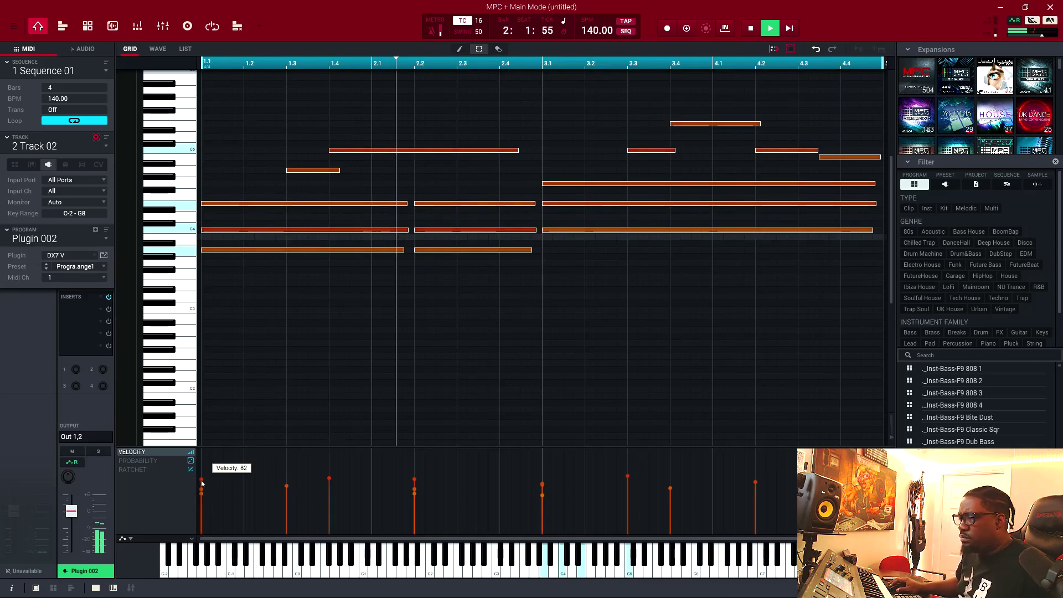
pyautogui.moveTo(201, 483)
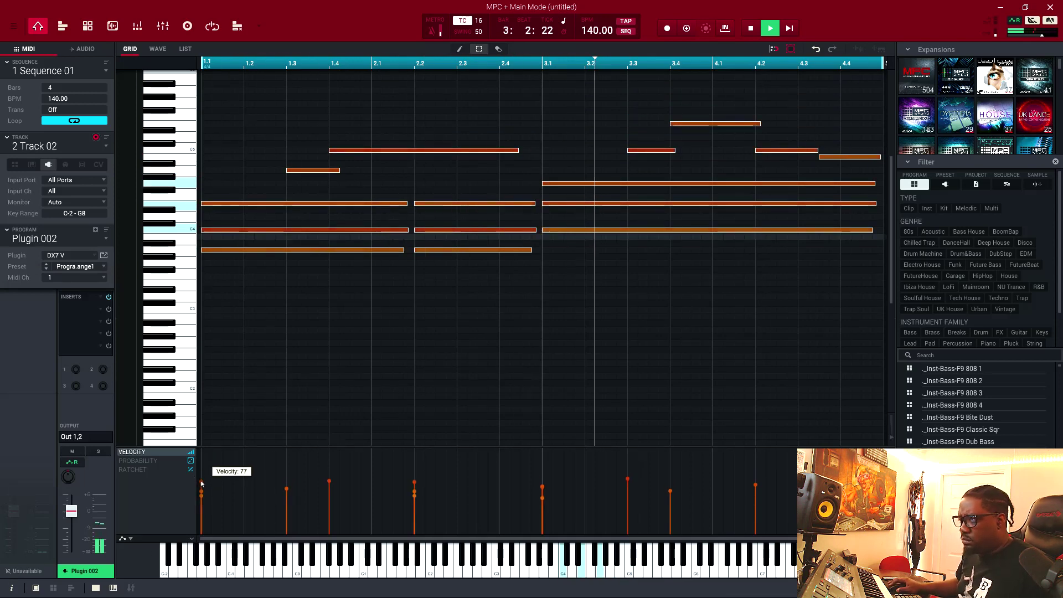
pyautogui.moveTo(202, 484); pyautogui.dragTo(202, 474)
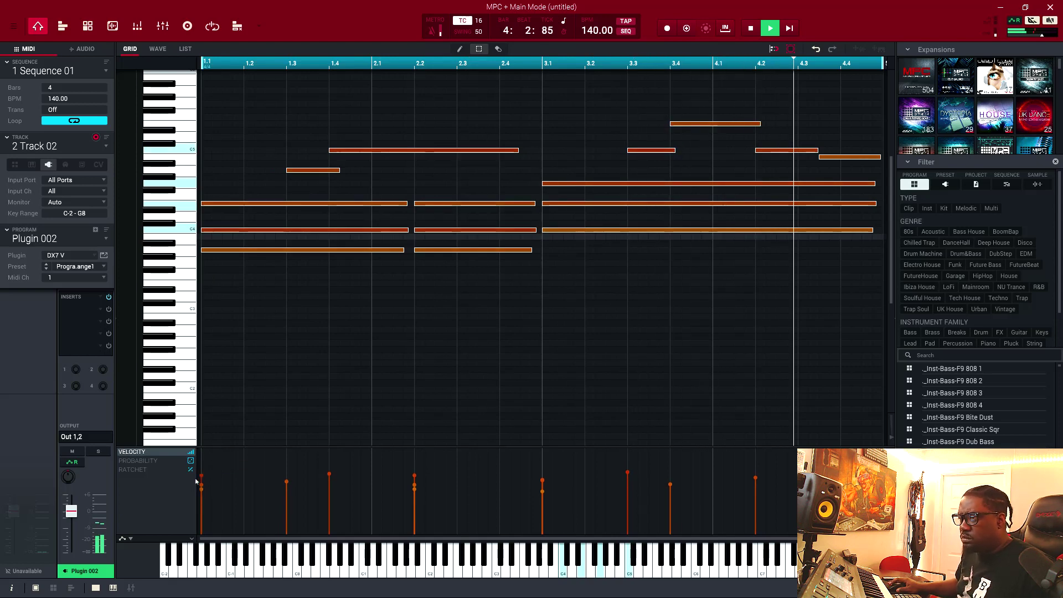
pyautogui.scroll(-2, 86, 516)
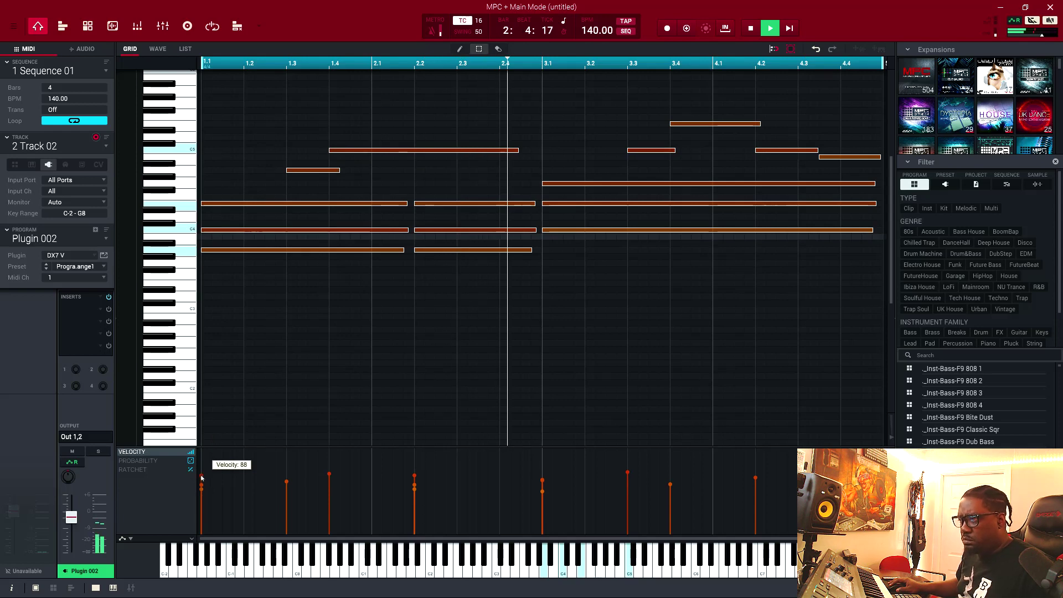
pyautogui.moveTo(202, 476); pyautogui.dragTo(203, 475)
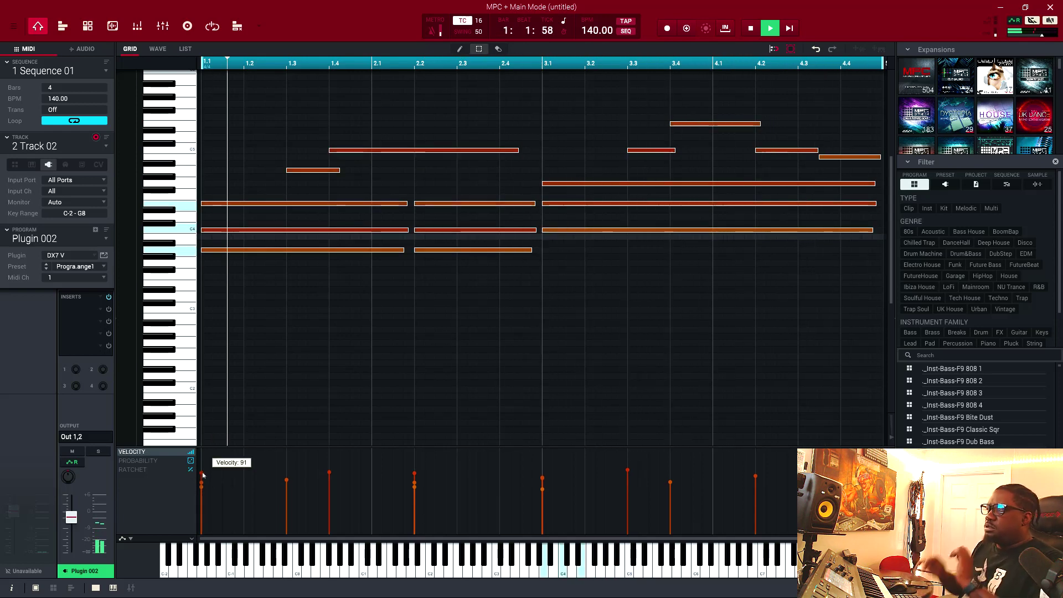
# Step: Switch to Track 03 and audition its DX7 V presets from ARP String Ensemble onward during playback, settling on B01 Motordrive
pyautogui.click(105, 146)
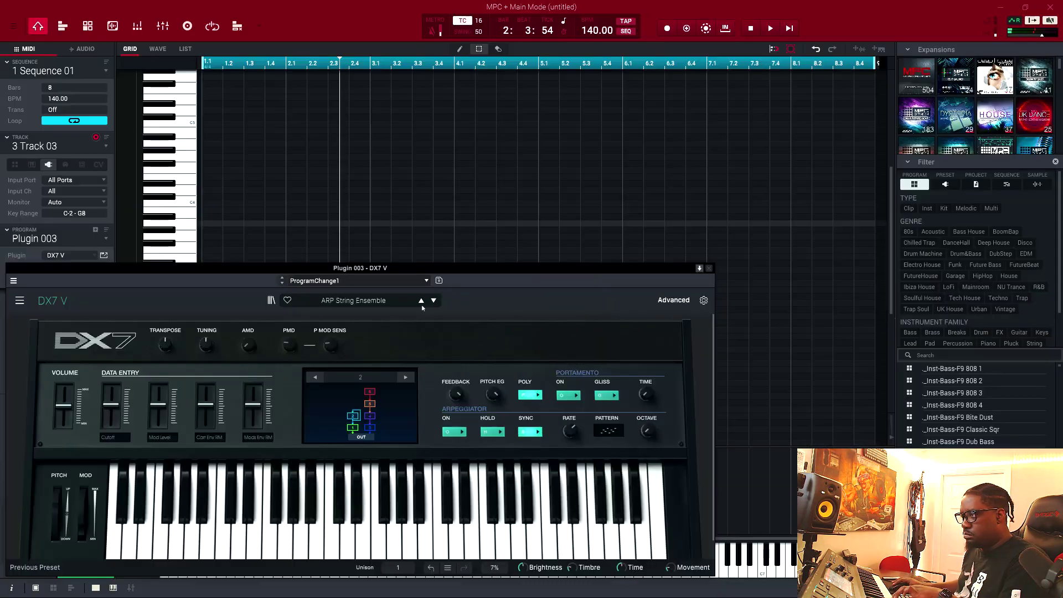
pyautogui.press('space')
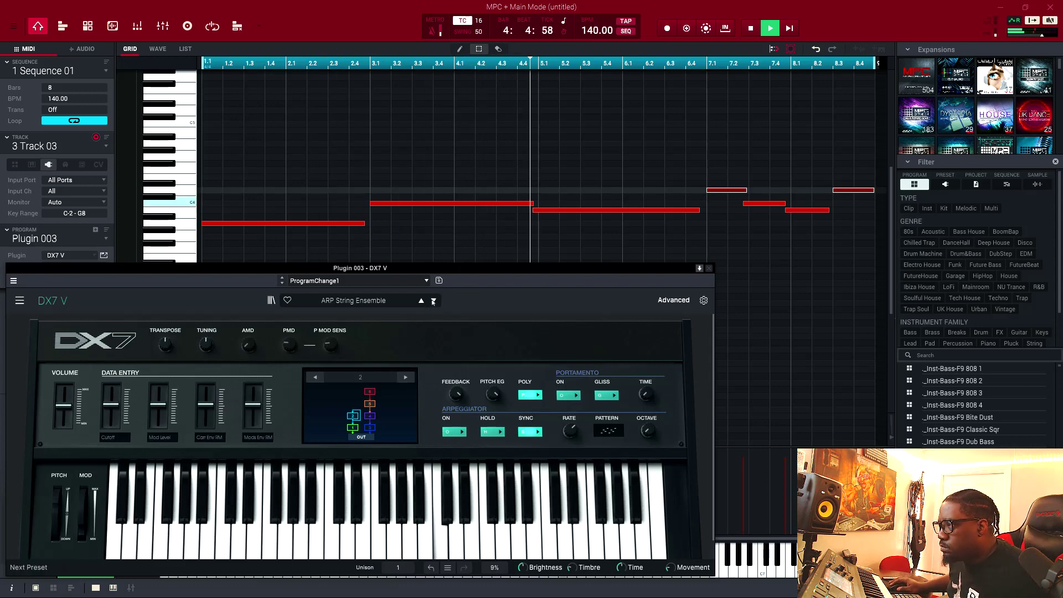
pyautogui.click(435, 300)
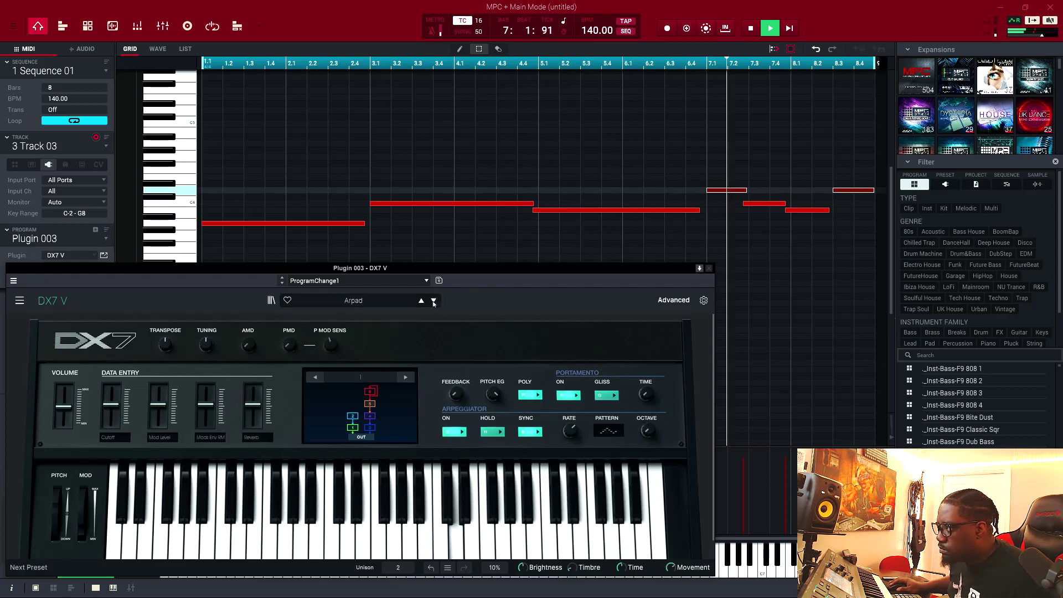
pyautogui.click(434, 301)
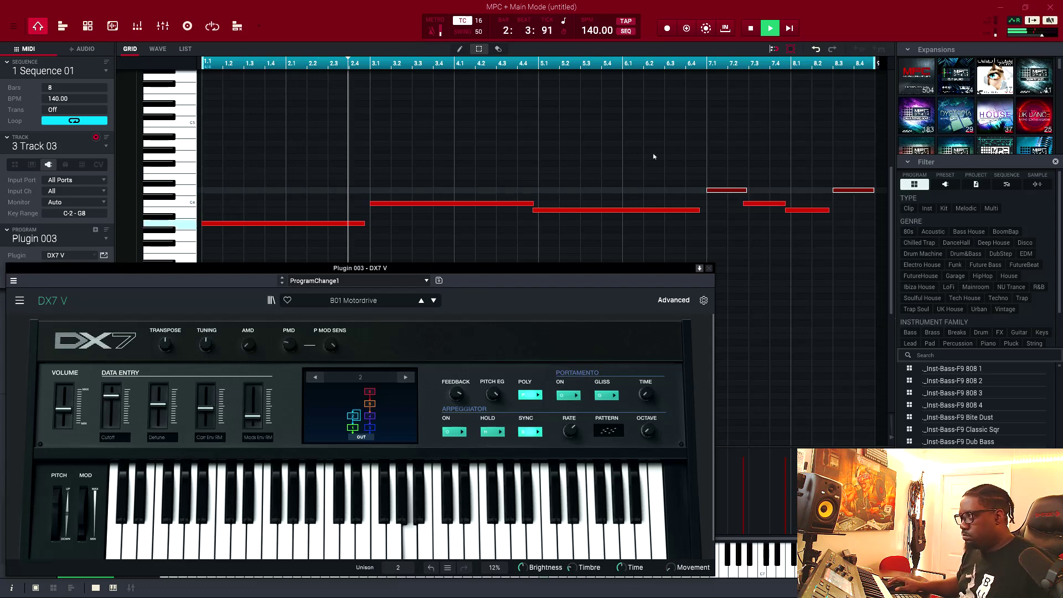
pyautogui.press('Escape')
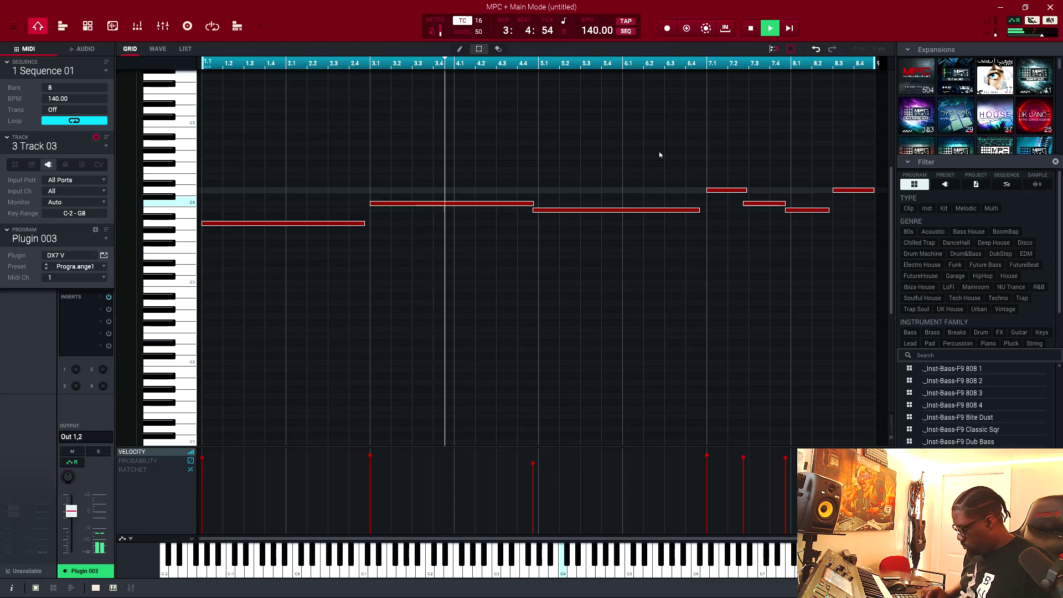
# Step: Try transposing all Track 03 notes down one octave, and move them back up
pyautogui.hotkey('shift', 'Down')
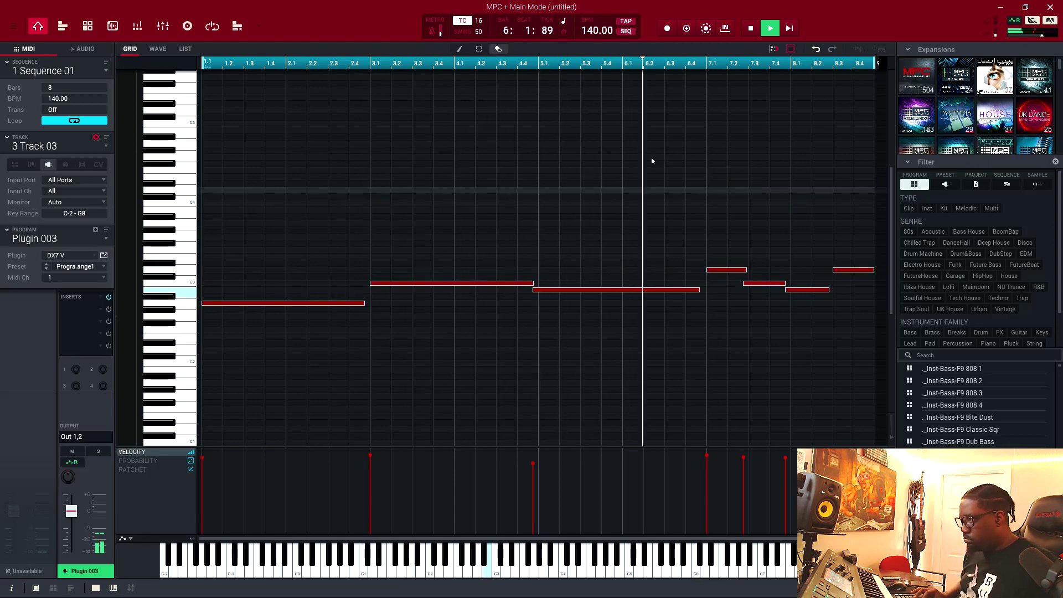
pyautogui.scroll(-2, 652, 161)
pyautogui.hotkey('shift', 'Up')
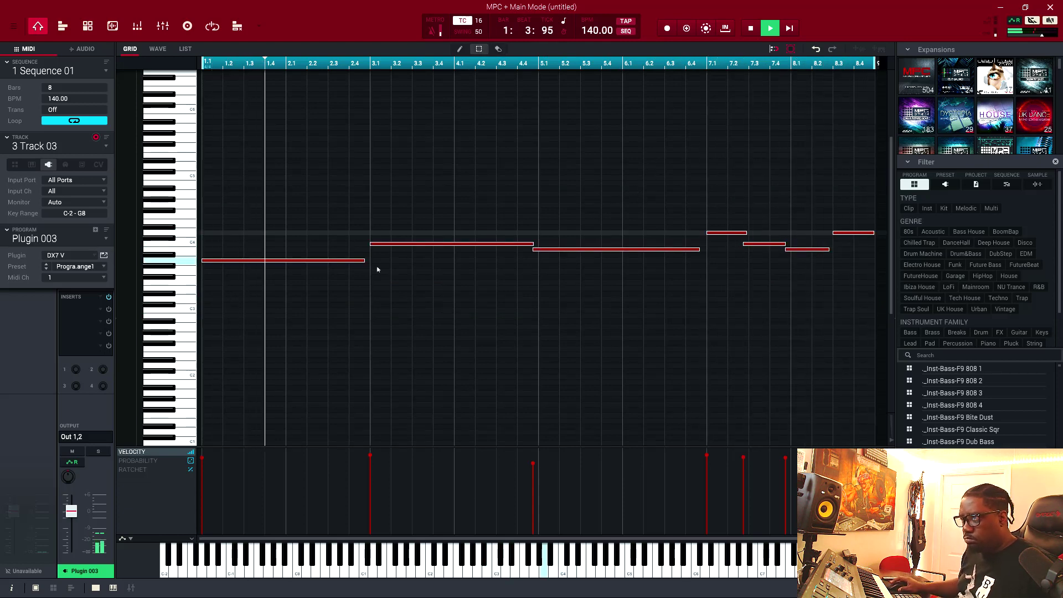
# Step: Reopen the DX7 V instrument of Track 03 and step back to an earlier preset
pyautogui.click(104, 255)
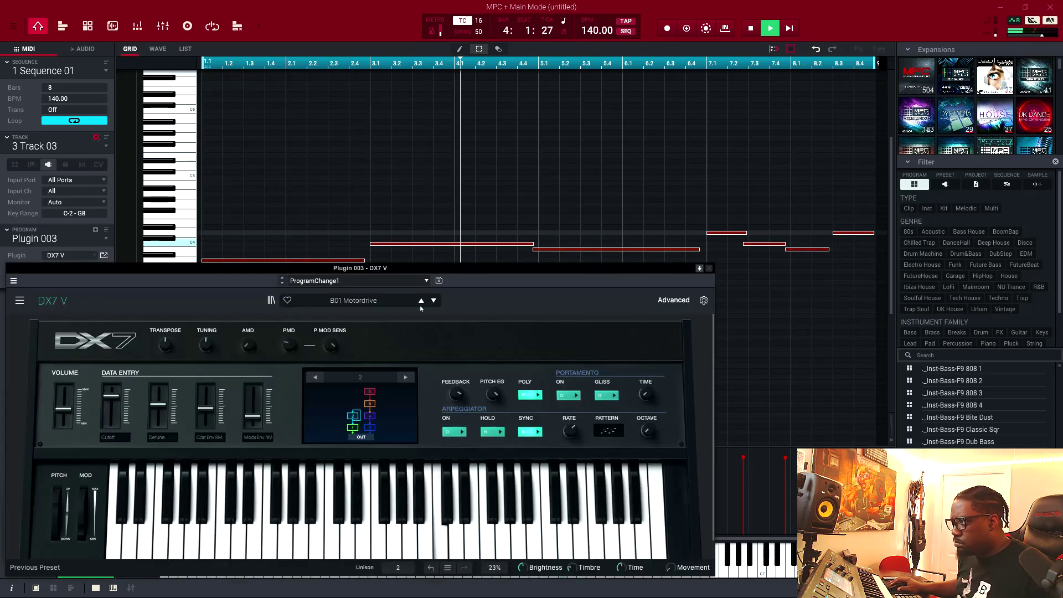
pyautogui.click(421, 303)
pyautogui.click(421, 301)
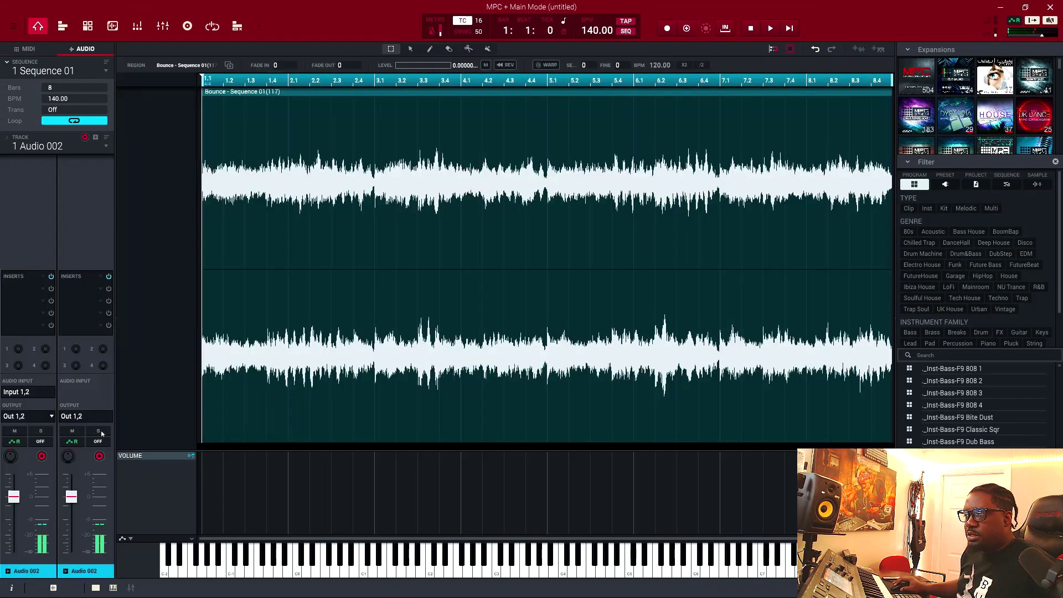
# Step: Solo the bounced Audio 002 track during playback and load Decimort 2 into its first insert
pyautogui.press('space')
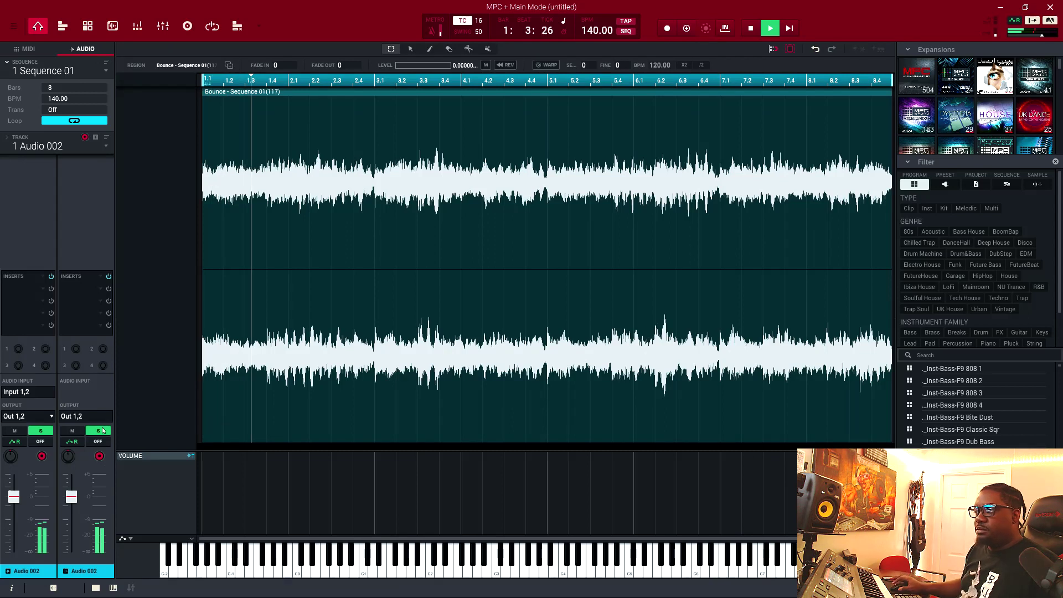
pyautogui.click(39, 294)
pyautogui.press('space')
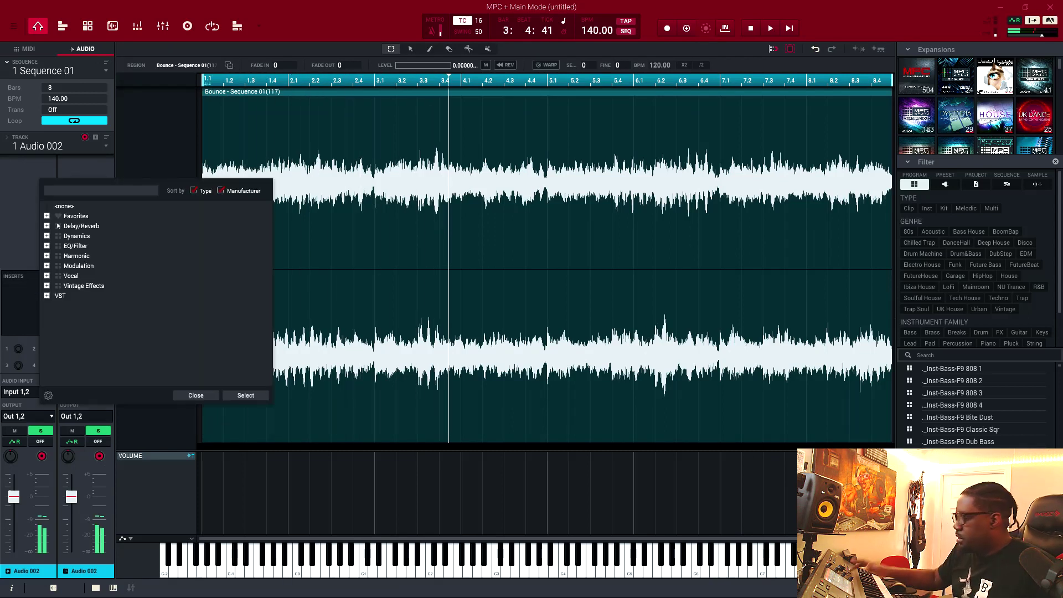
# Step: Play the bounce, set the Decimort 2 filter type to LP, and adjust its resampler frequency
pyautogui.press('space')
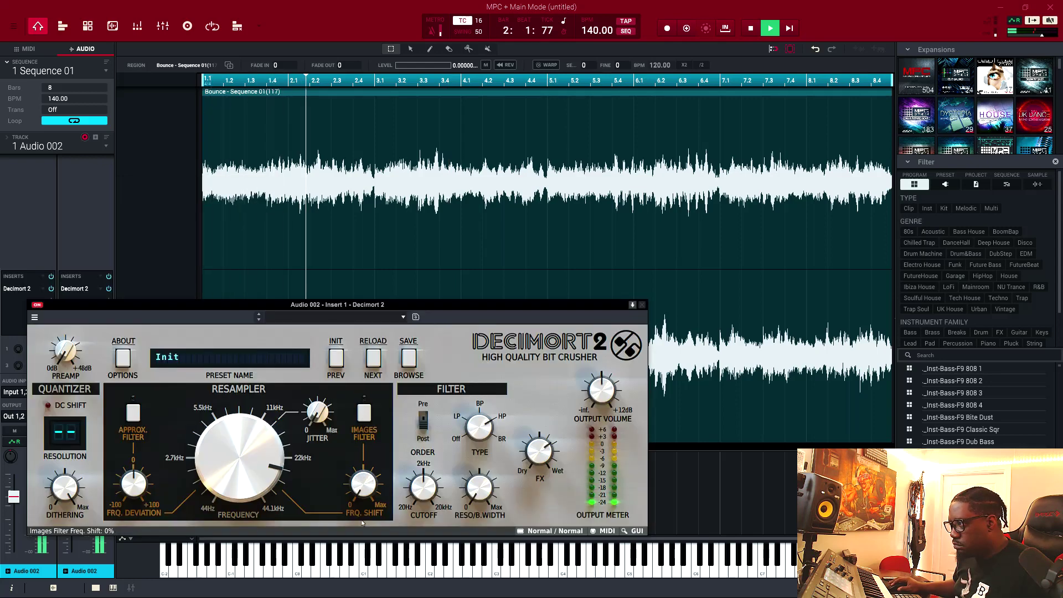
pyautogui.moveTo(480, 436); pyautogui.dragTo(475, 460)
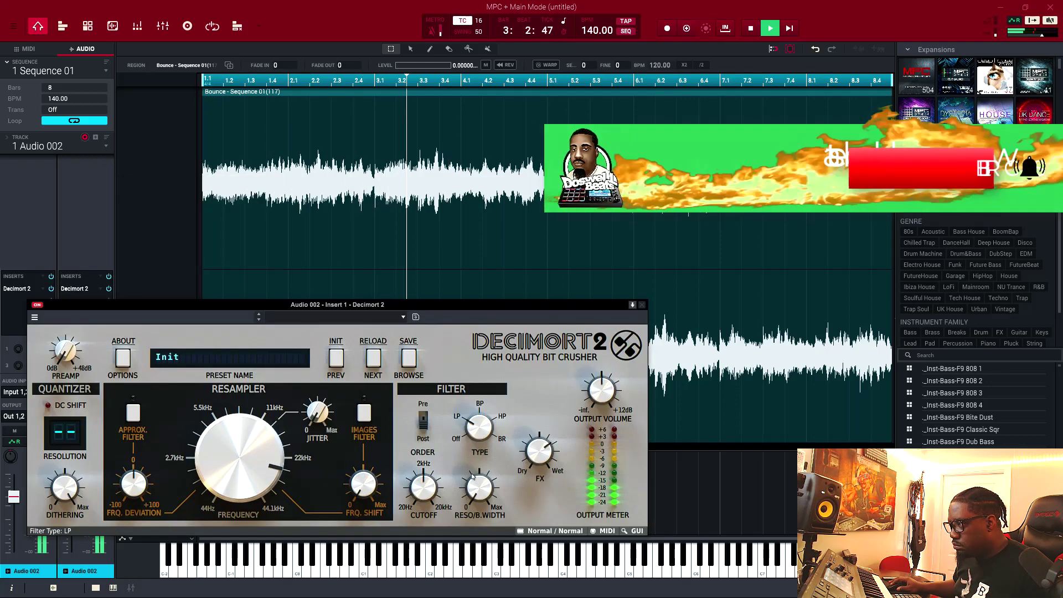
pyautogui.moveTo(227, 422); pyautogui.dragTo(227, 428)
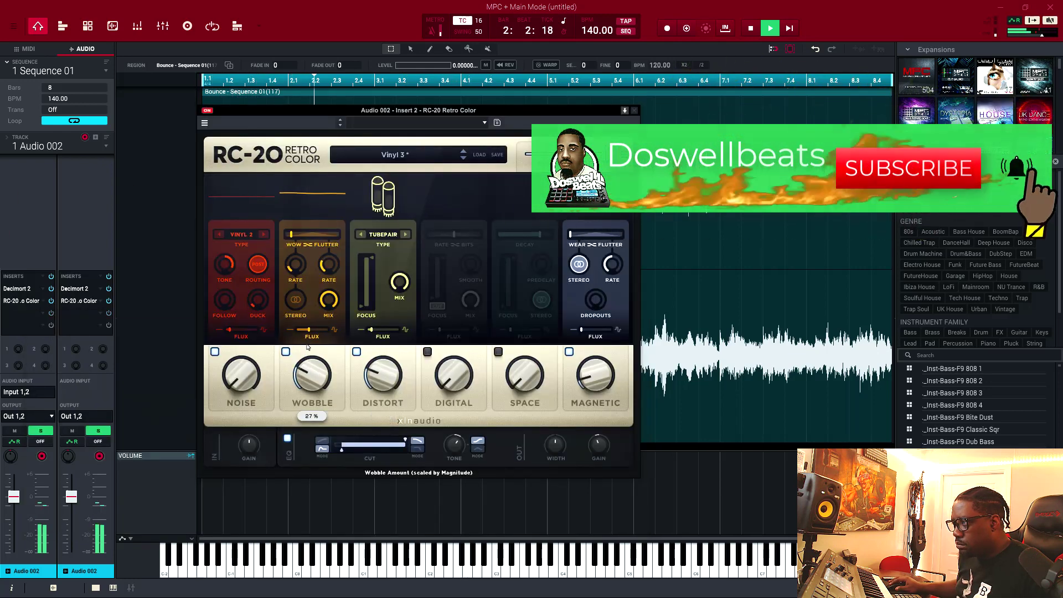
# Step: Add some Space in RC-20 Retro Color on the second insert, using the Vinyl 3 preset, and lower the overall Magnitude
pyautogui.moveTo(529, 359); pyautogui.dragTo(509, 289)
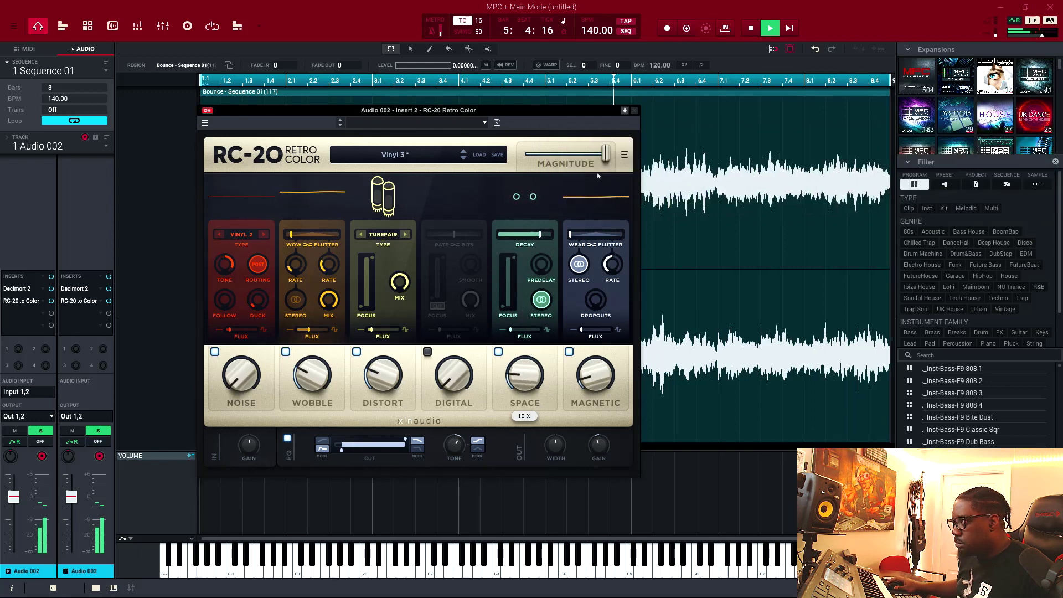
pyautogui.moveTo(605, 155); pyautogui.dragTo(574, 155)
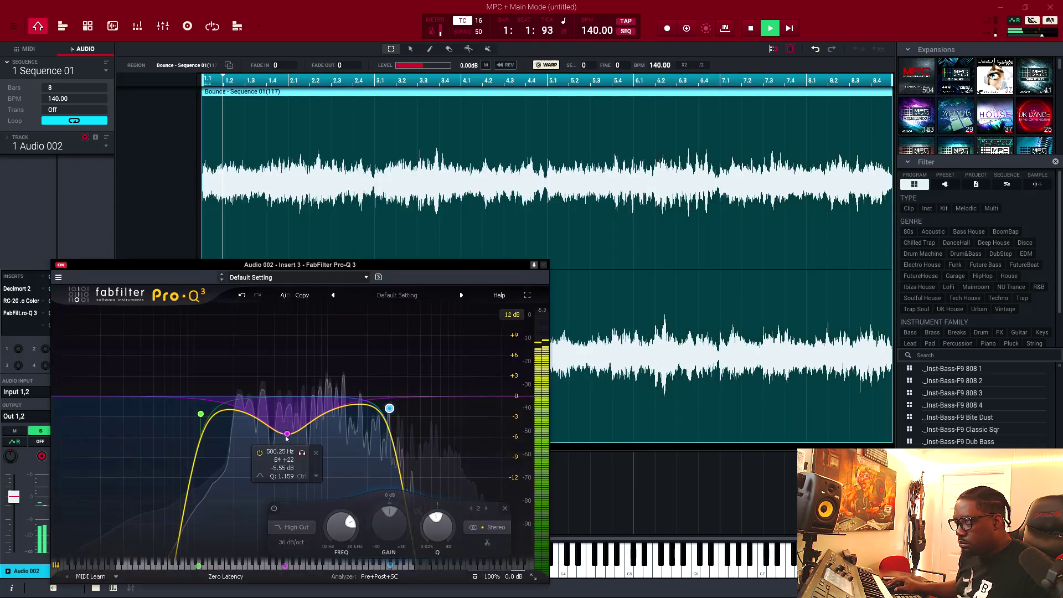
# Step: Deepen the Pro-Q 3 bell cut to about -10 dB near 560 Hz and set the high cut at about 2950 Hz with Q 1.073
pyautogui.moveTo(280, 465)
pyautogui.mouseDown()
pyautogui.moveTo(280, 434)
pyautogui.moveTo(293, 467)
pyautogui.mouseUp()
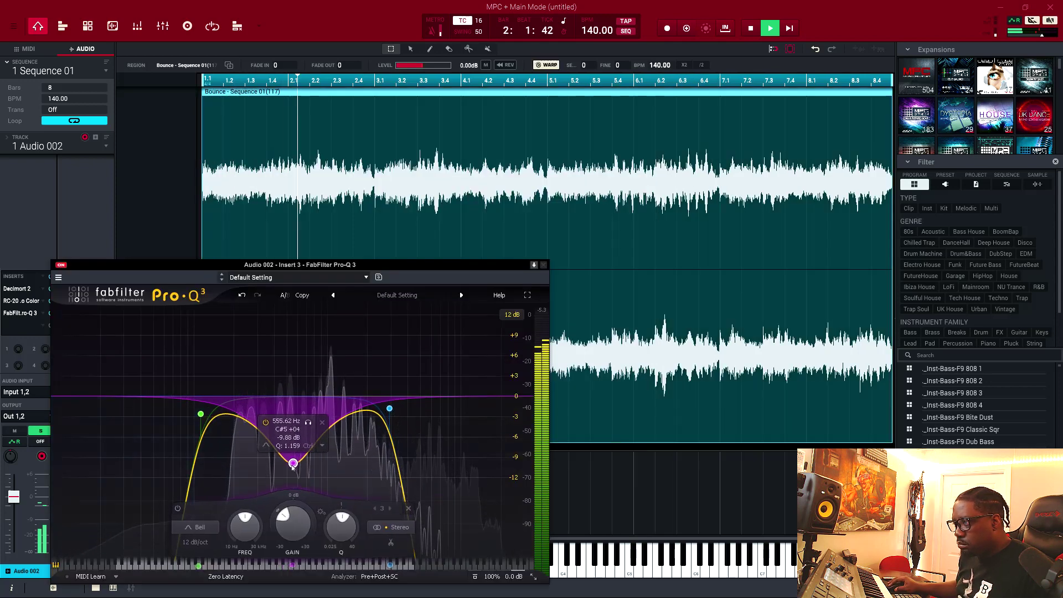
pyautogui.moveTo(389, 408); pyautogui.dragTo(390, 392)
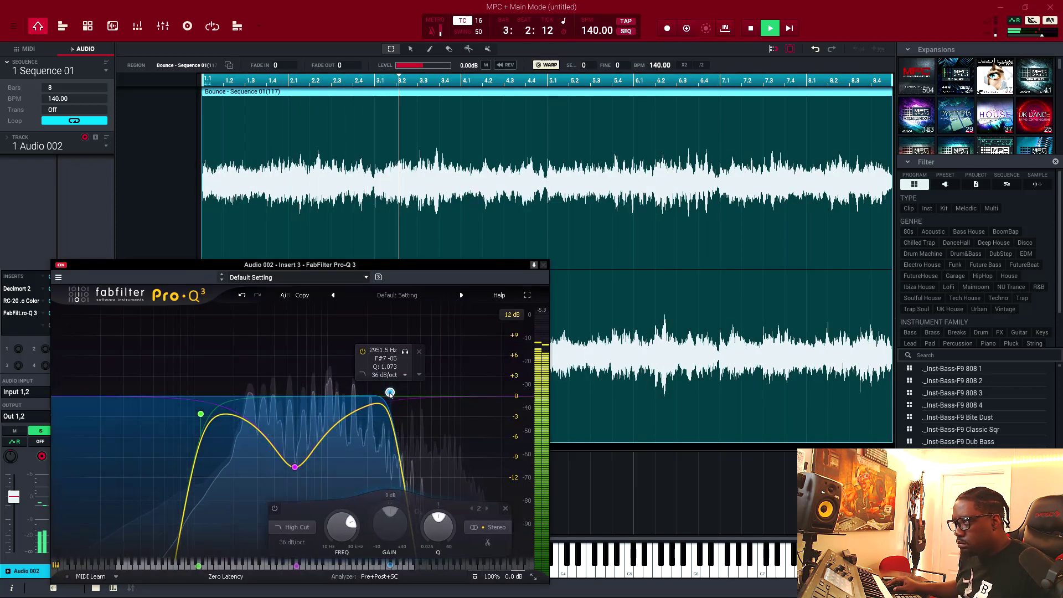
pyautogui.moveTo(334, 265); pyautogui.dragTo(404, 257)
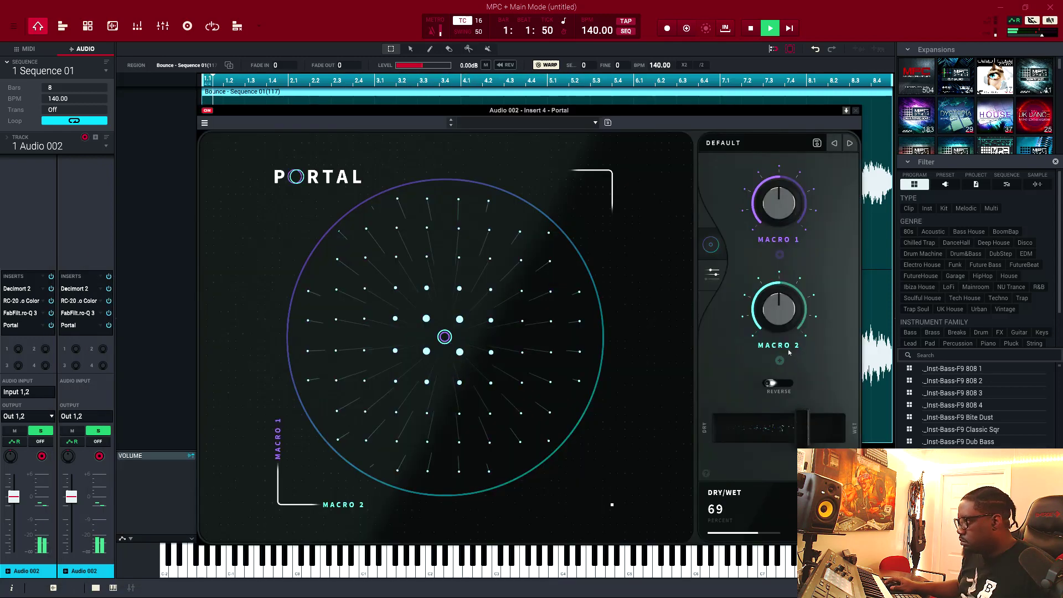
# Step: Set Portal's dry/wet mix to 79 percent, move its XY point up and to the right, and take Audio 002 off solo
pyautogui.moveTo(797, 415); pyautogui.dragTo(803, 422)
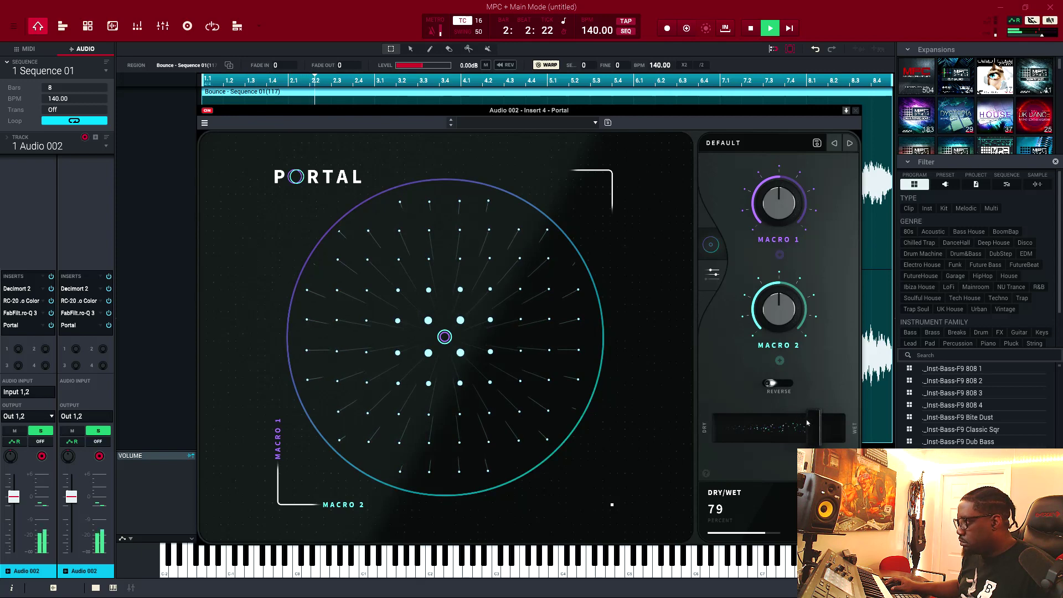
pyautogui.moveTo(445, 336); pyautogui.dragTo(494, 300)
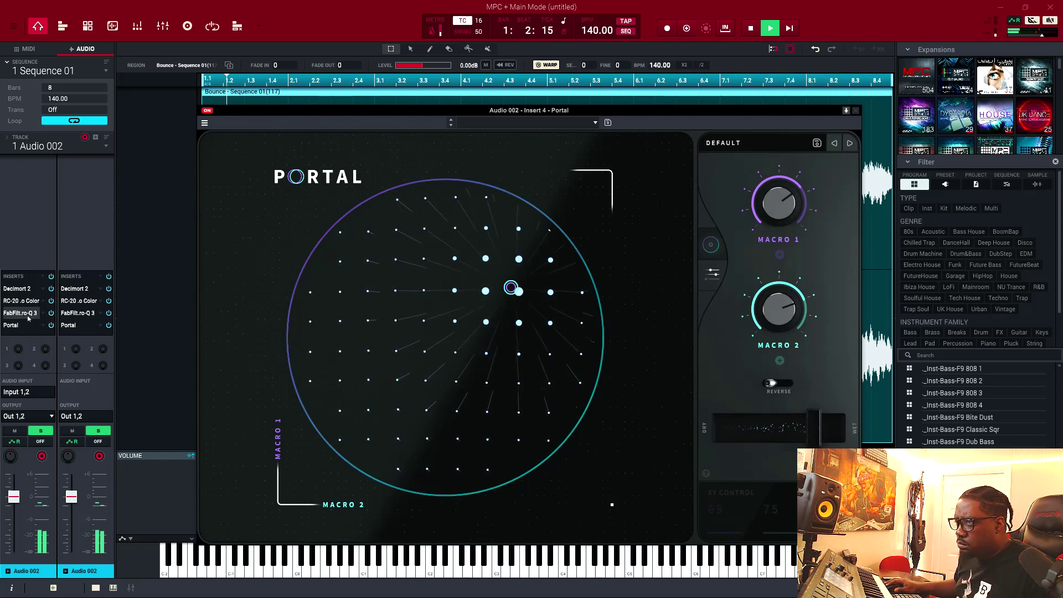
pyautogui.click(90, 429)
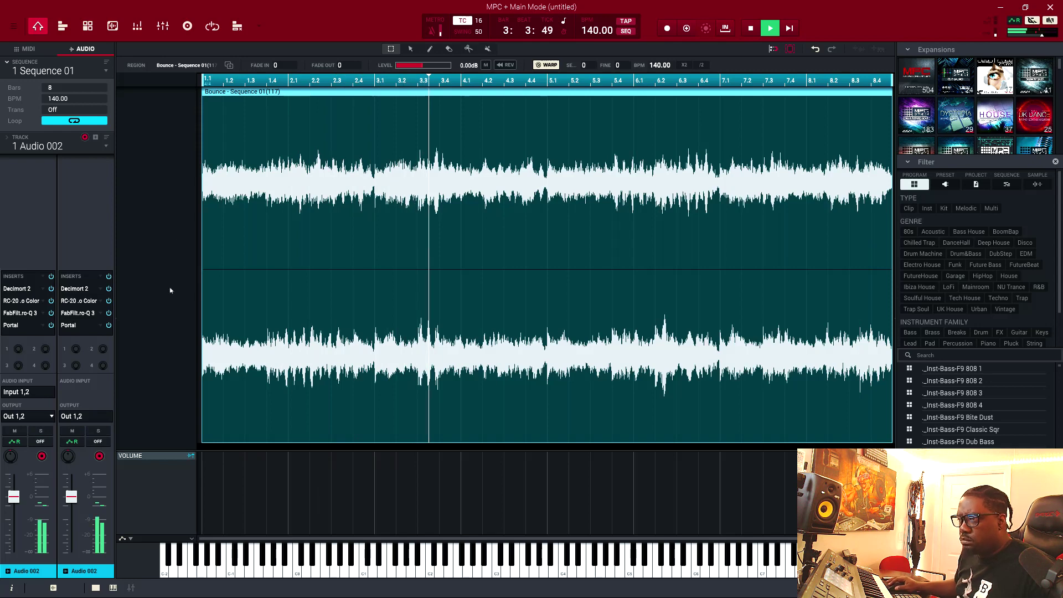
# Step: In the channel mixer, lower the progression, pad and Plugin 003 program levels together to about -4.89 dB
pyautogui.click(163, 28)
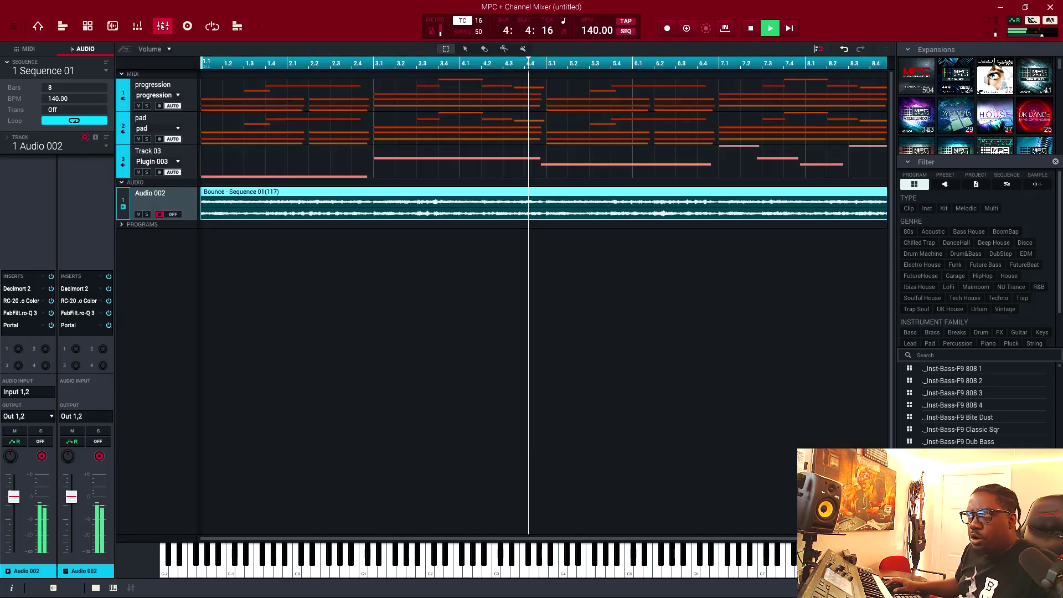
pyautogui.click(187, 95)
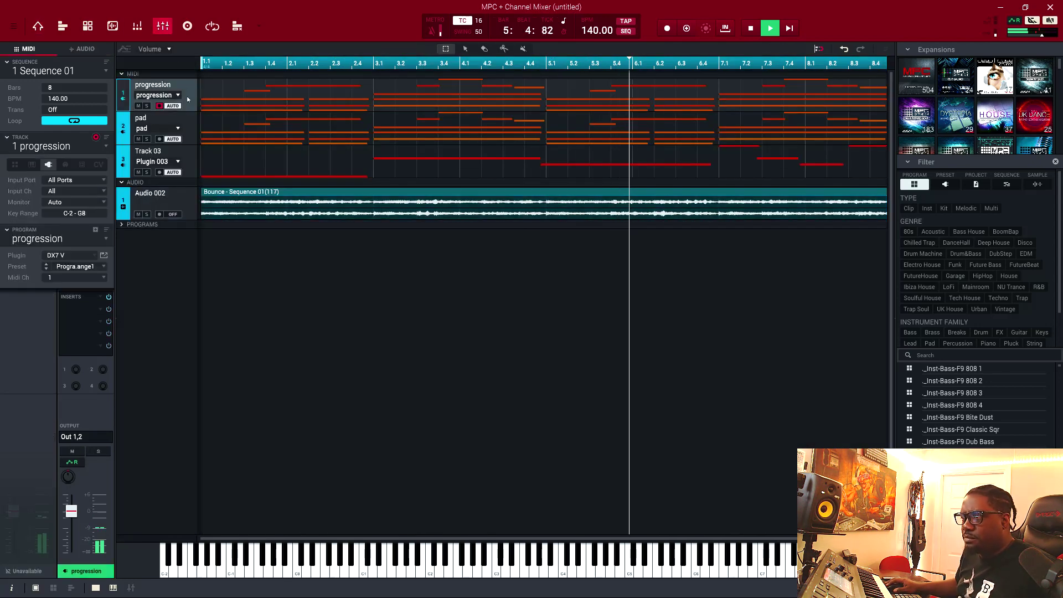
pyautogui.moveTo(72, 510); pyautogui.dragTo(74, 525)
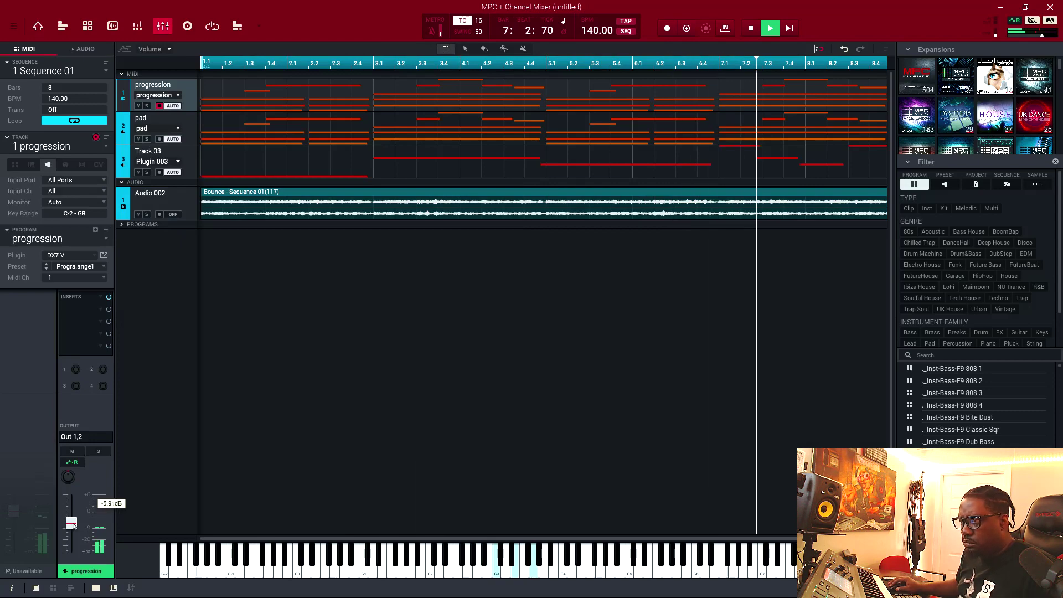
pyautogui.click(188, 123)
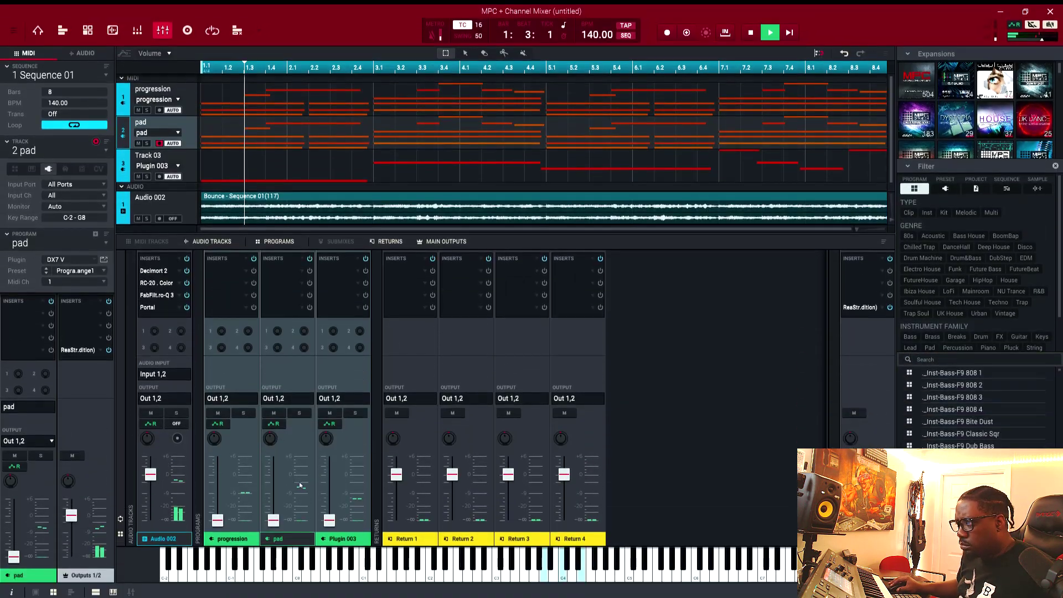
pyautogui.moveTo(274, 469); pyautogui.dragTo(297, 482)
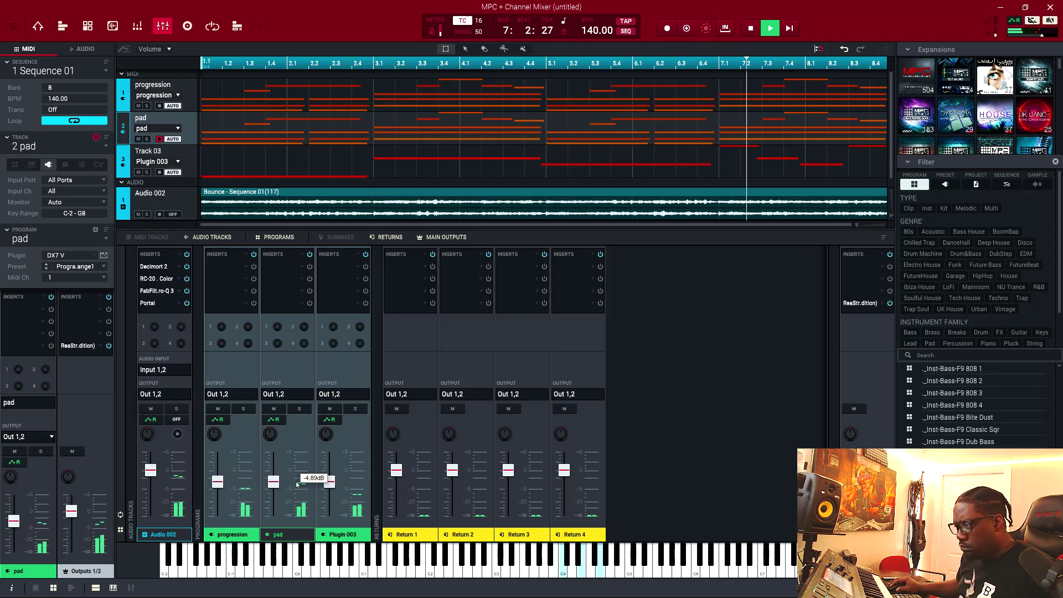
# Step: Retune Audio 002's Pro-Q 3: raise the low cut frequency, shift the bell cut higher and make it shallower, and lower the high cut to about 2113 Hz
pyautogui.click(157, 291)
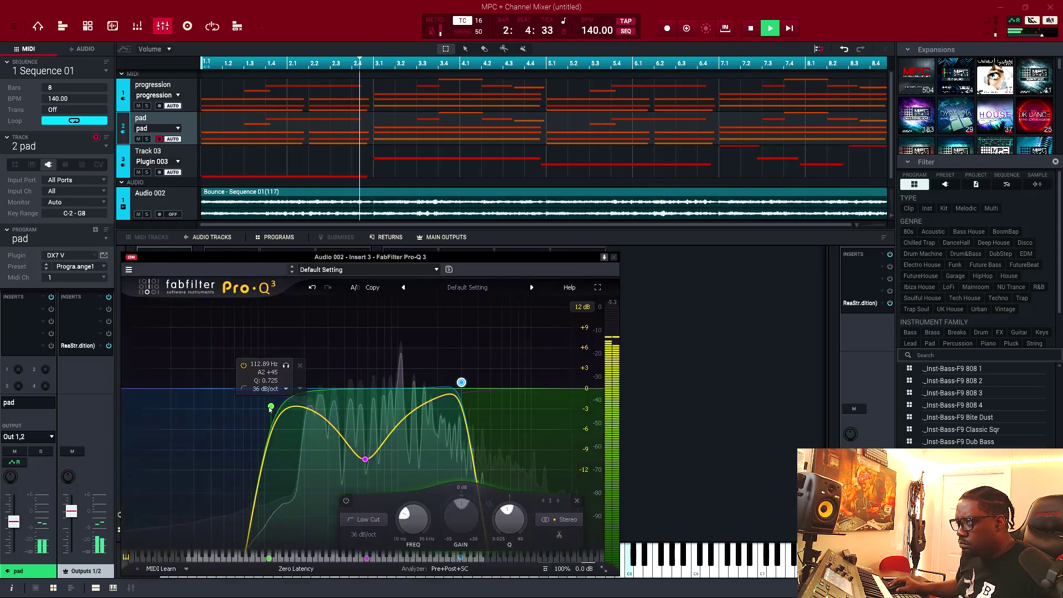
pyautogui.moveTo(271, 406); pyautogui.dragTo(326, 410)
pyautogui.moveTo(365, 459); pyautogui.dragTo(428, 461)
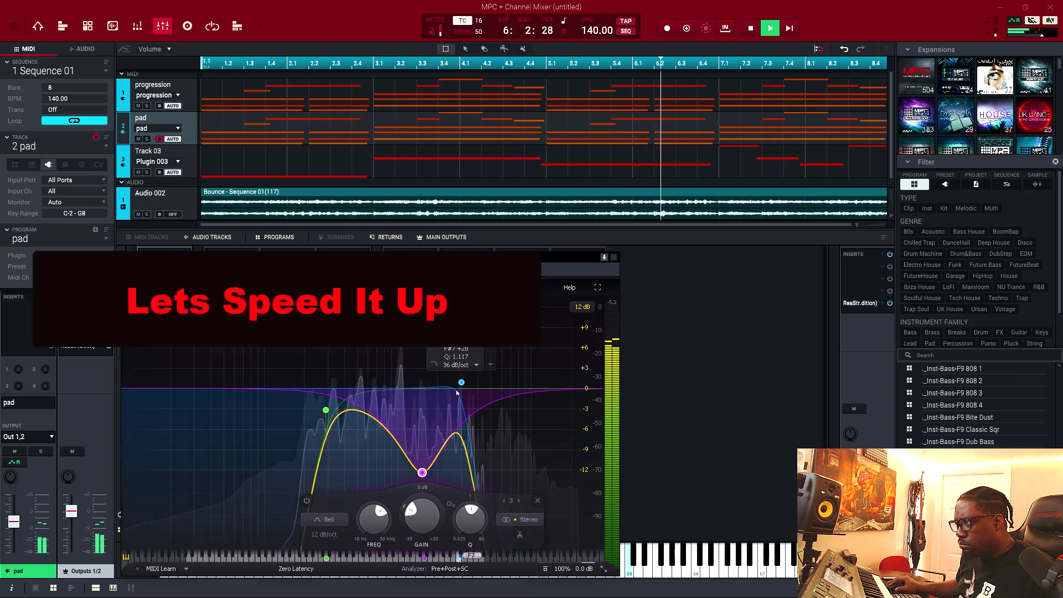
pyautogui.moveTo(461, 382); pyautogui.dragTo(440, 414)
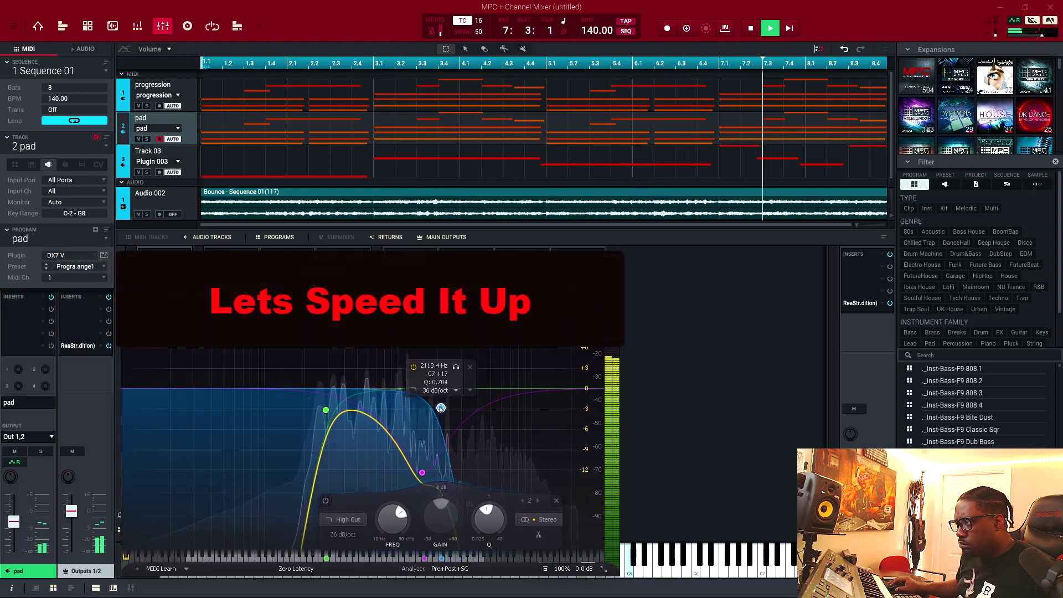
pyautogui.moveTo(422, 472); pyautogui.dragTo(412, 446)
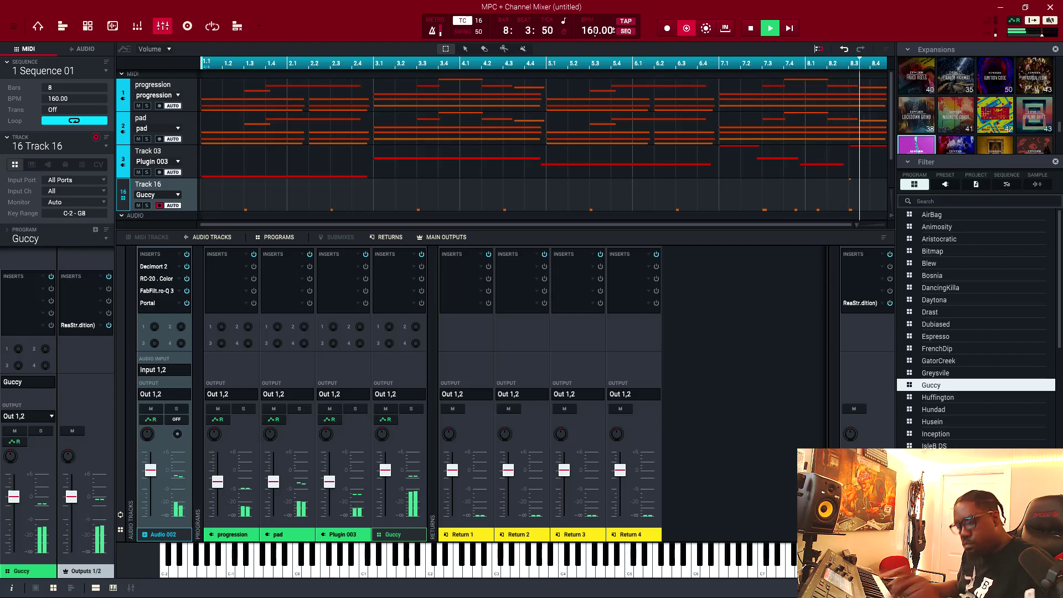
# Step: Check the kick and 808 note patterns of Track 16 in the main mode drum grid, and restart playback from the beginning
pyautogui.hotkey('ctrl', 'shift', 'm')
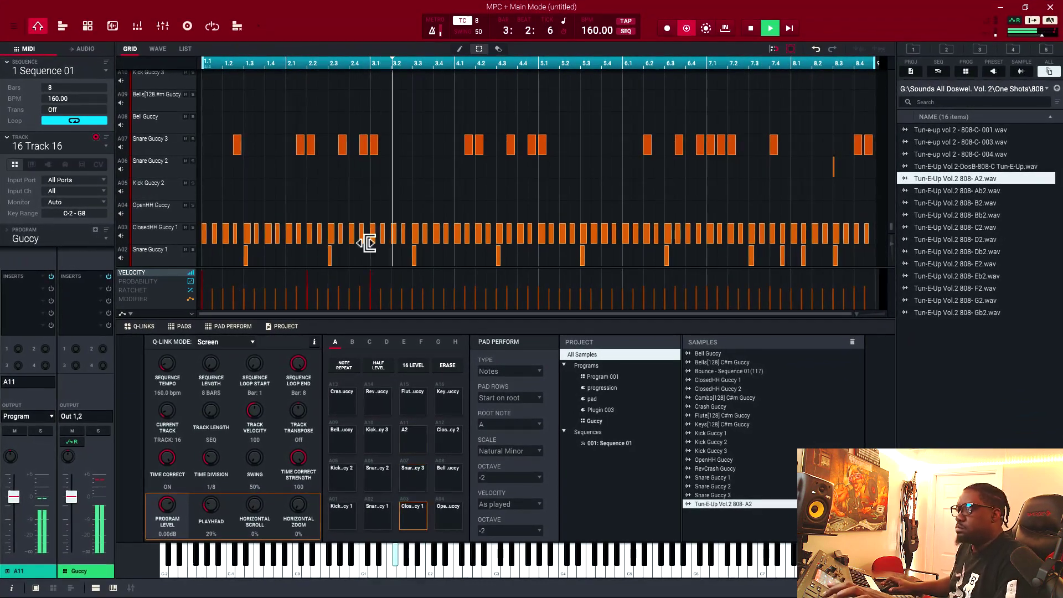
pyautogui.scroll(2, 367, 238)
pyautogui.scroll(-1, 368, 238)
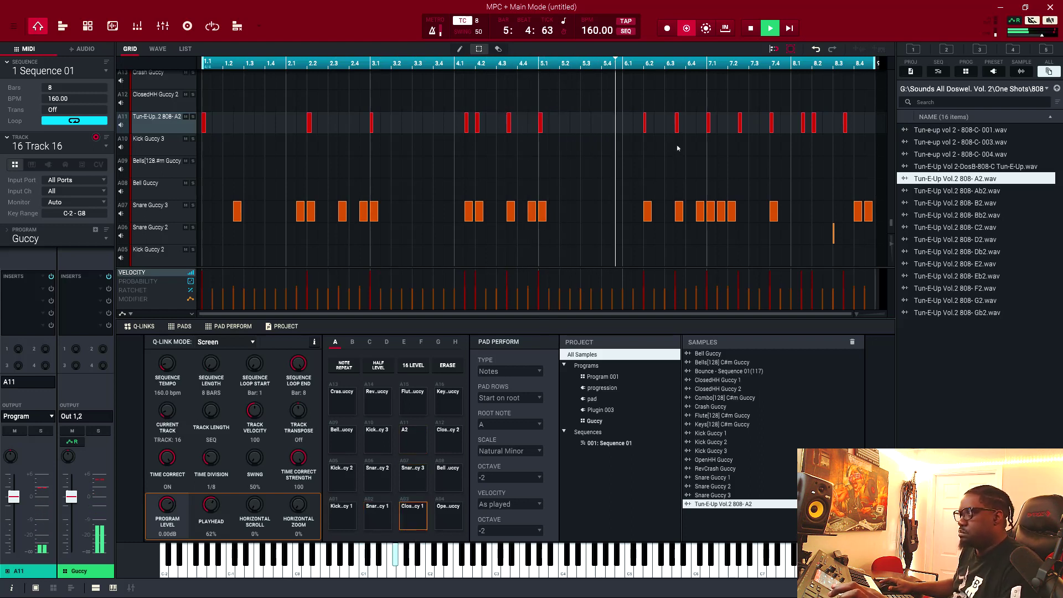
pyautogui.hotkey('ctrl', 'a')
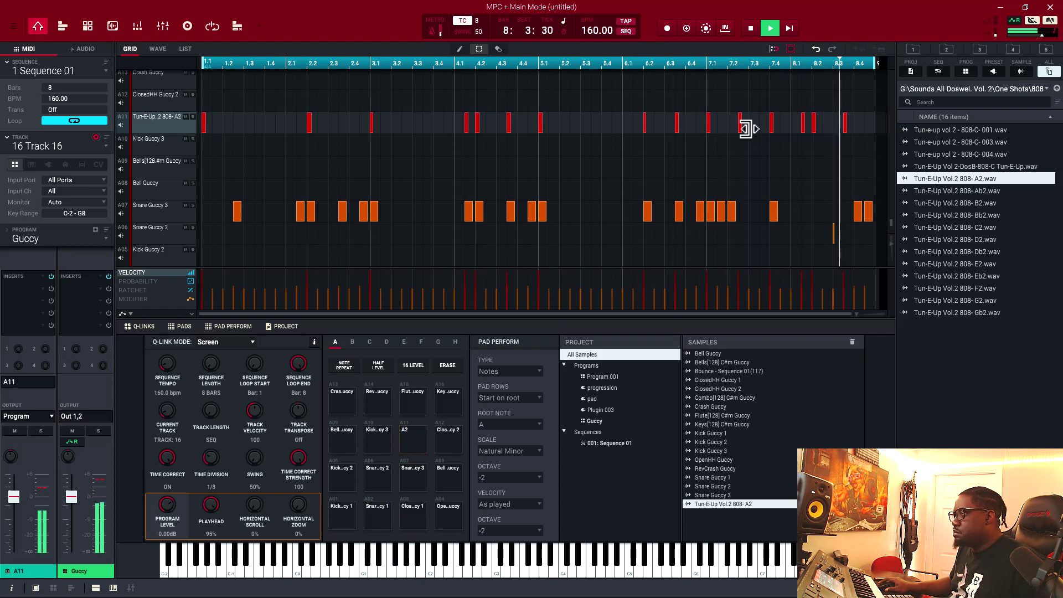
pyautogui.press('space')
pyautogui.scroll(-2, 179, 146)
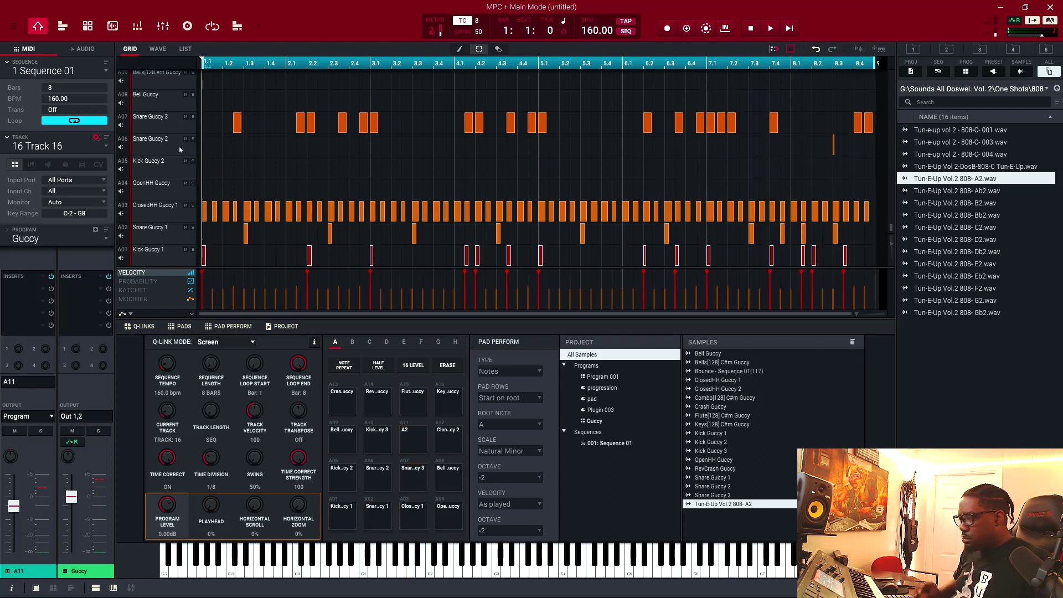
pyautogui.press('space')
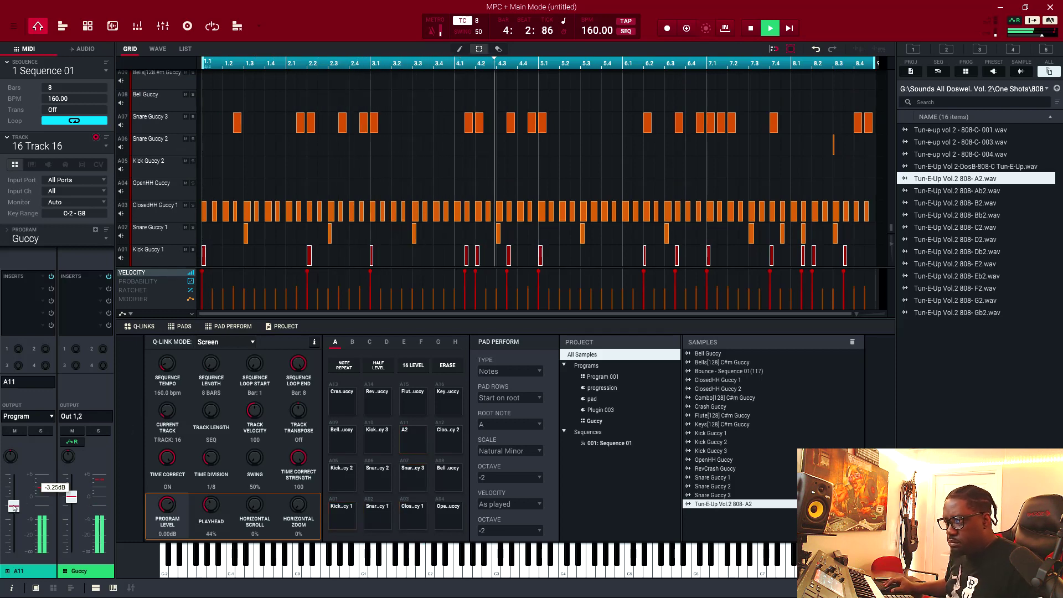
# Step: Balance the low end by adjusting the Kick Guccy 1 pad's level and lowering the Tun-E-Up Vol.2 808- A2 pad's level
pyautogui.click(168, 258)
pyautogui.moveTo(16, 510); pyautogui.dragTo(27, 499)
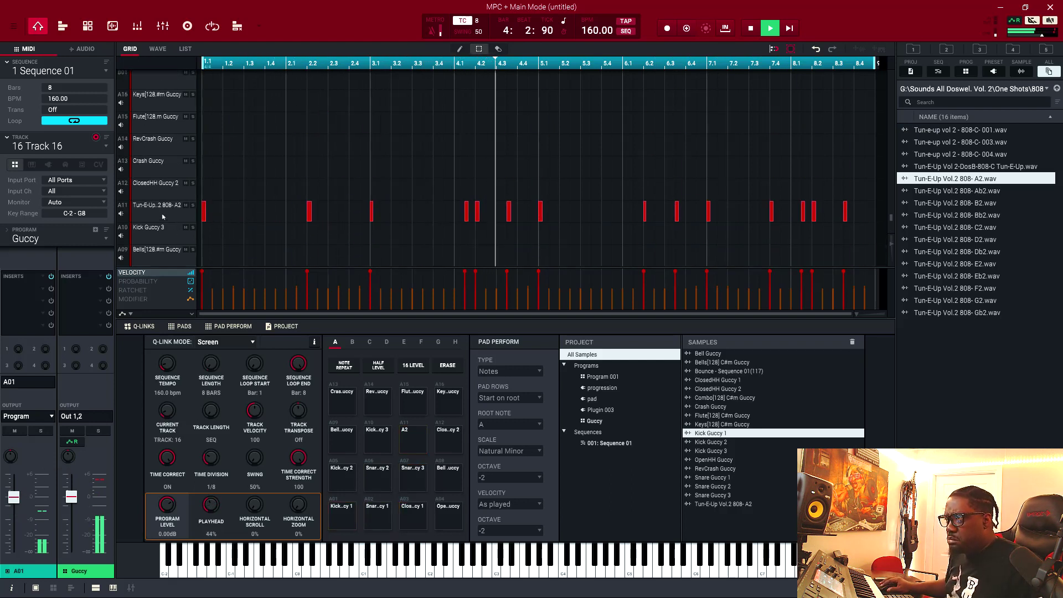
pyautogui.click(161, 218)
pyautogui.moveTo(14, 506); pyautogui.dragTo(21, 517)
pyautogui.scroll(-5, 255, 188)
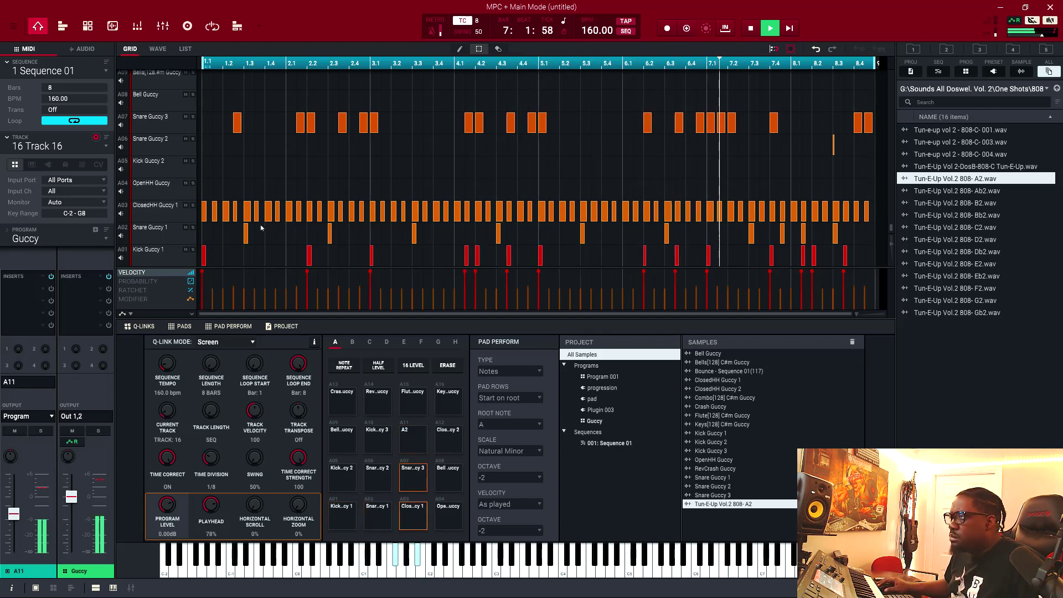
# Step: Mute the ClosedHH Guccy 1 pad, and switch Track 16 to the plugin type and back to drum
pyautogui.click(185, 205)
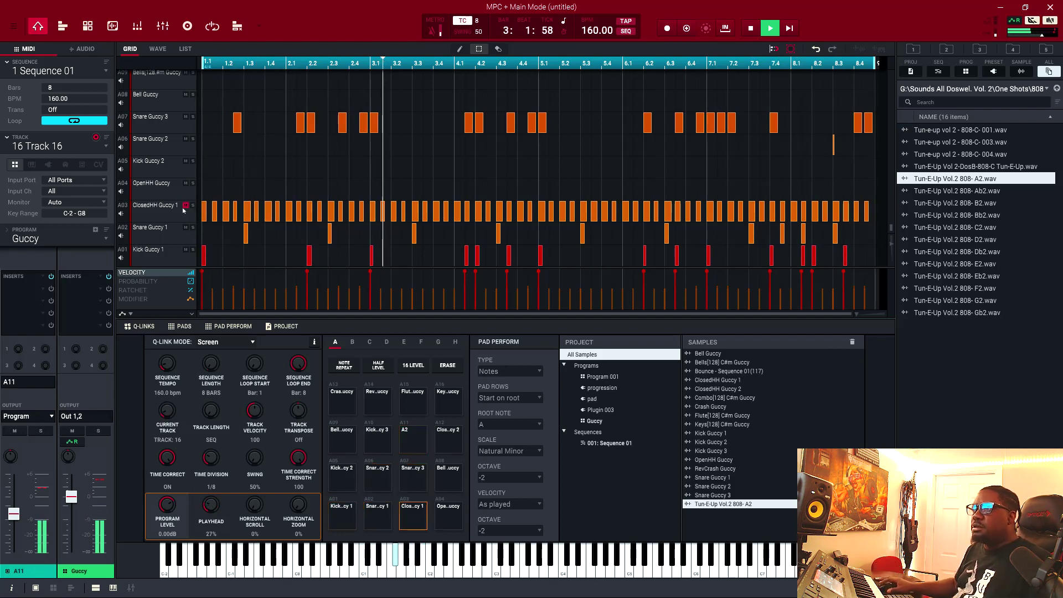
pyautogui.click(48, 165)
pyautogui.click(15, 165)
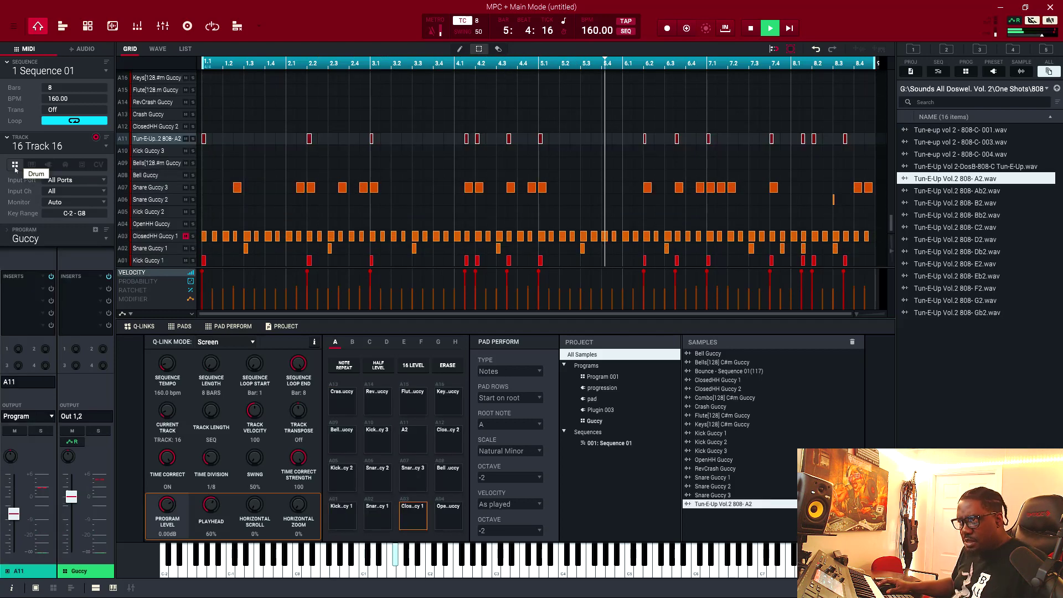
# Step: Switch to Track 04 for a DX7 V part using the A03 Blunchorn preset, and close the plugin window
pyautogui.click(105, 147)
pyautogui.click(94, 193)
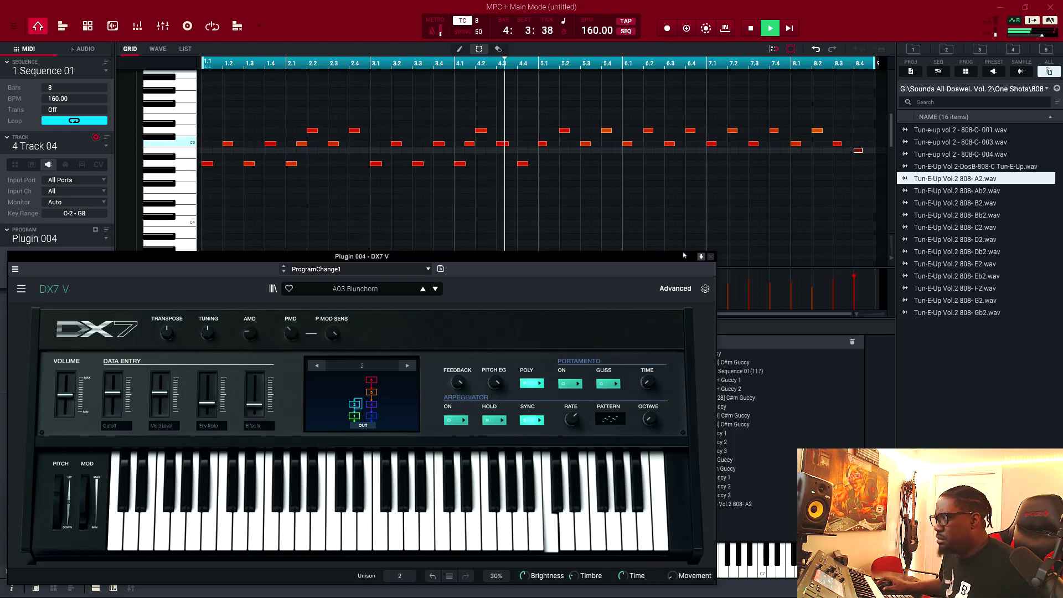
pyautogui.click(710, 256)
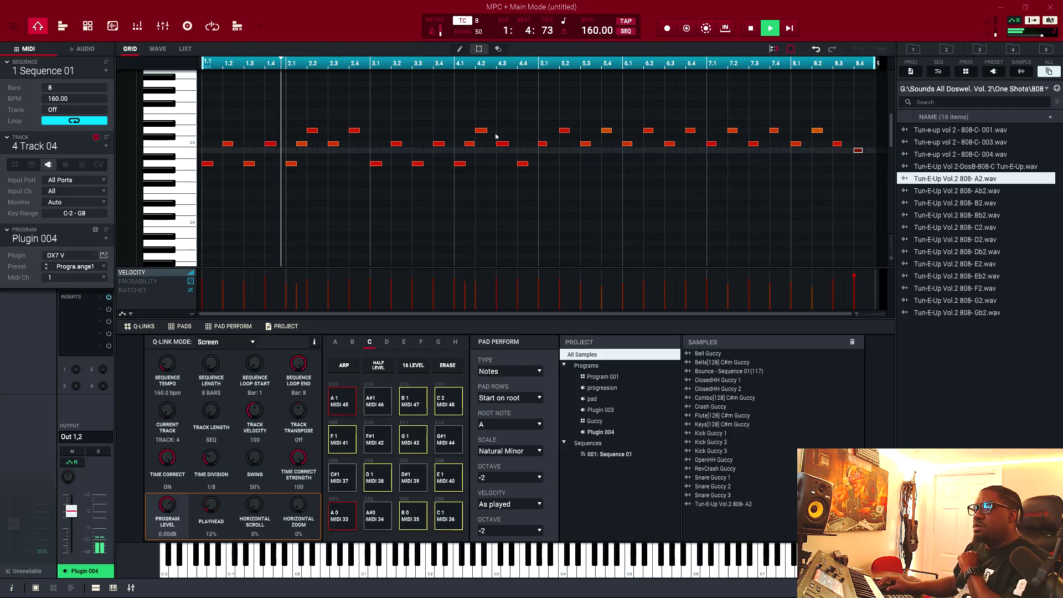
# Step: Return to the Guccy drum program on Track 16
pyautogui.click(106, 146)
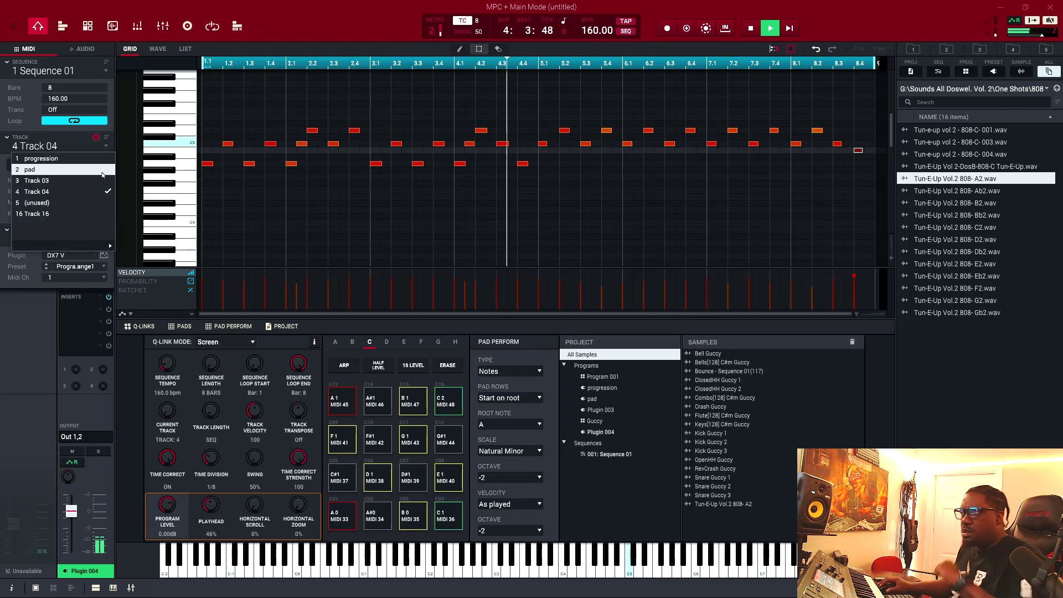
pyautogui.click(86, 214)
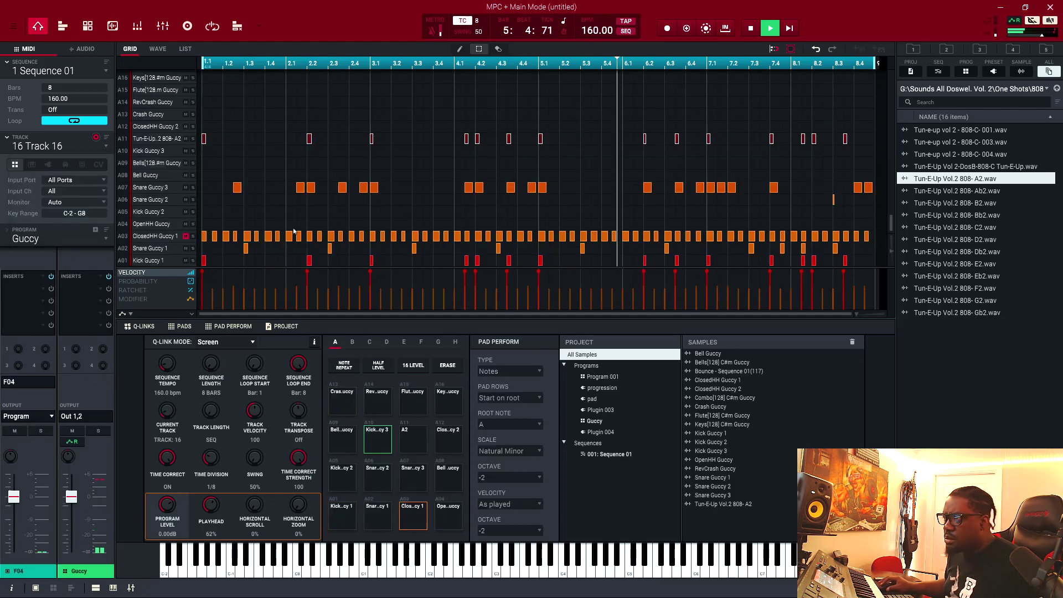